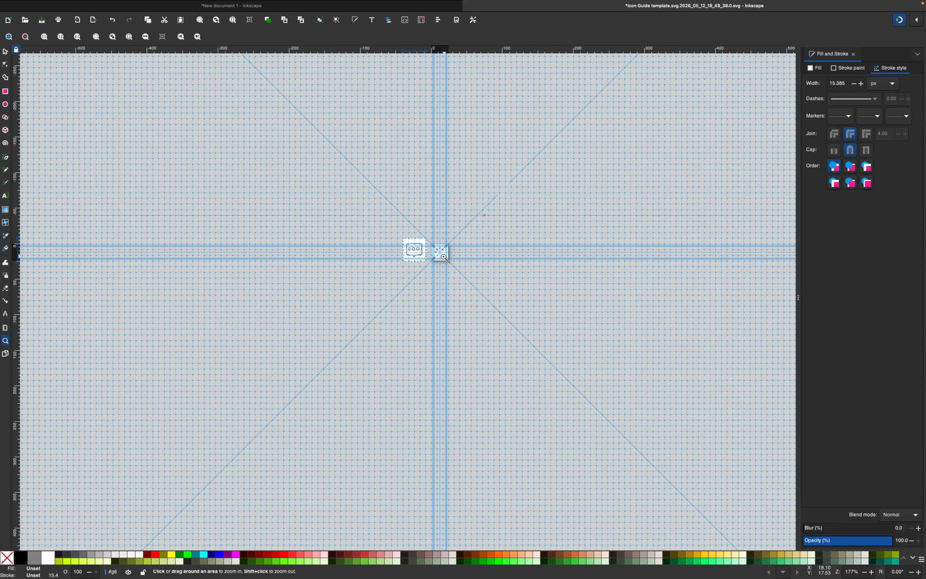
- Scale the chat-bubble sketch image down to 12 by 12 px and place it beside the page at X -13, Y 5
{"action": "left_click", "coordinate": [437, 256]}
{"action": "left_click", "coordinate": [437, 256]}
{"action": "left_click", "coordinate": [437, 254]}
{"action": "left_click", "coordinate": [436, 254]}
{"action": "left_click", "coordinate": [436, 249]}
{"action": "left_click", "coordinate": [436, 246]}
{"action": "left_click", "coordinate": [436, 246]}
{"action": "left_click", "coordinate": [437, 246]}
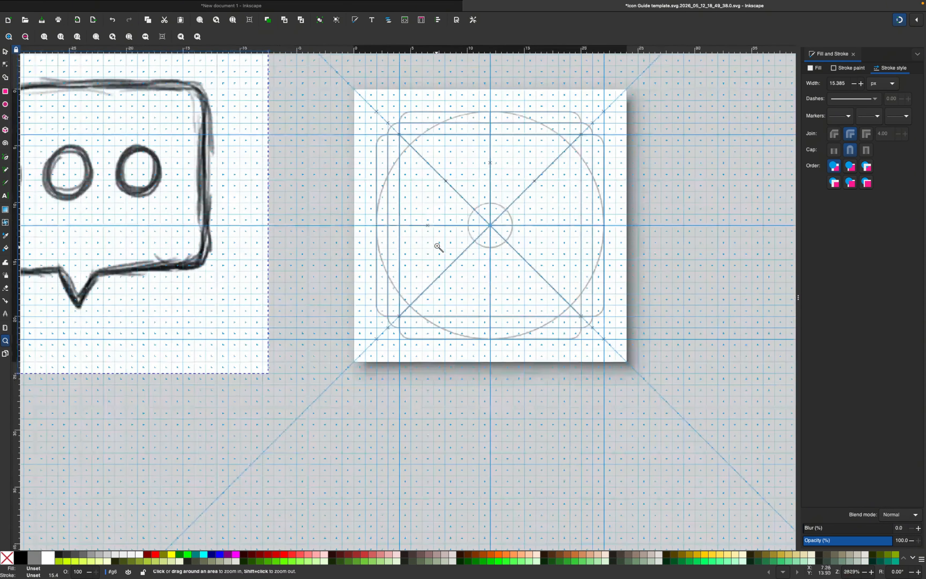
{"action": "scroll", "coordinate": [431, 236], "scroll_direction": "left", "scroll_amount": 5}
{"action": "left_click", "coordinate": [6, 50]}
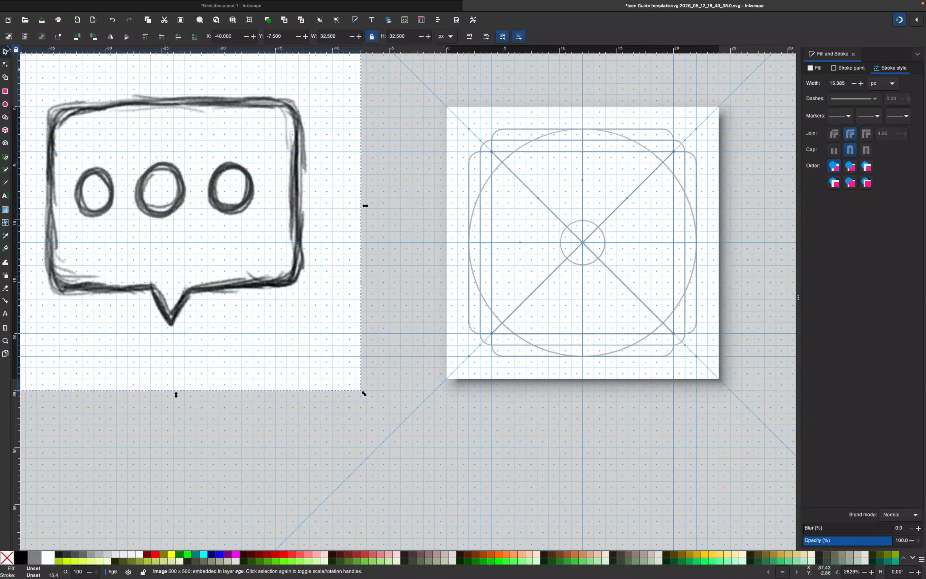
{"action": "scroll", "coordinate": [270, 137], "scroll_direction": "up", "scroll_amount": 6}
{"action": "scroll", "coordinate": [270, 137], "scroll_direction": "left", "scroll_amount": 2}
{"action": "left_click_drag", "start_coordinate": [400, 122], "coordinate": [165, 316]}
{"action": "left_click_drag", "start_coordinate": [96, 421], "coordinate": [392, 308]}
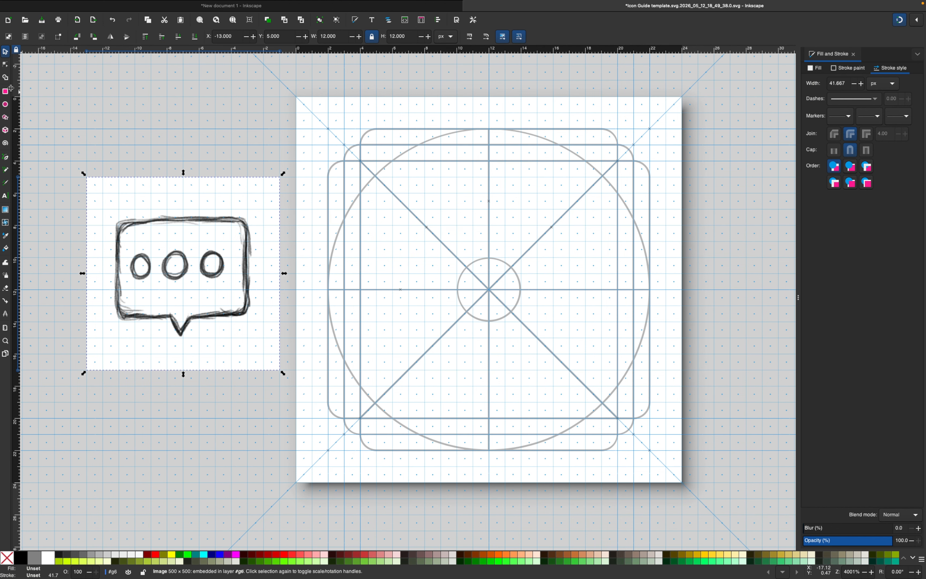
- Draw a rectangle about 19 by 14 px inside the icon guides and remove the rounding from its corners
{"action": "left_click", "coordinate": [7, 91]}
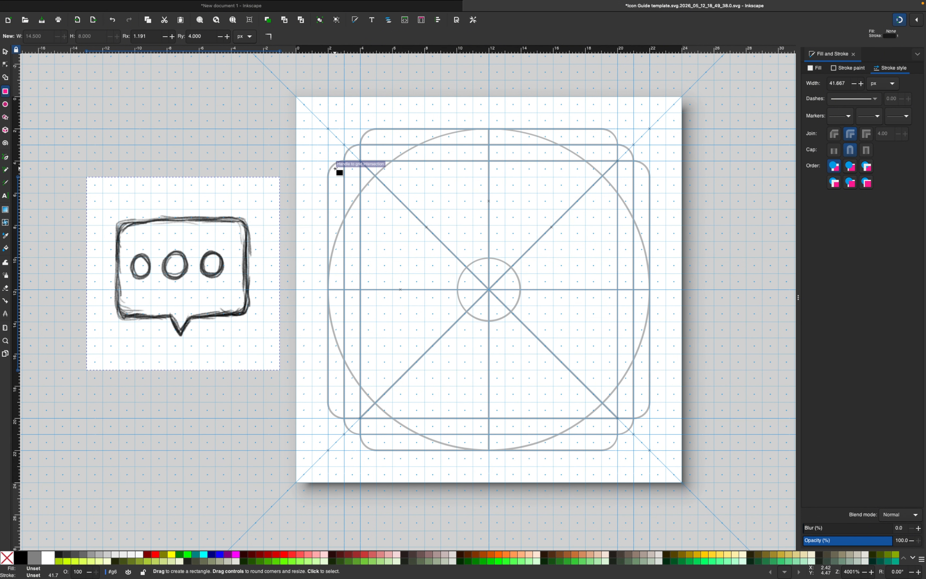
{"action": "mouse_move", "coordinate": [335, 168]}
{"action": "left_mouse_down"}
{"action": "mouse_move", "coordinate": [359, 227]}
{"action": "mouse_move", "coordinate": [444, 295]}
{"action": "mouse_move", "coordinate": [561, 316]}
{"action": "mouse_move", "coordinate": [617, 346]}
{"action": "mouse_move", "coordinate": [641, 394]}
{"action": "left_mouse_up"}
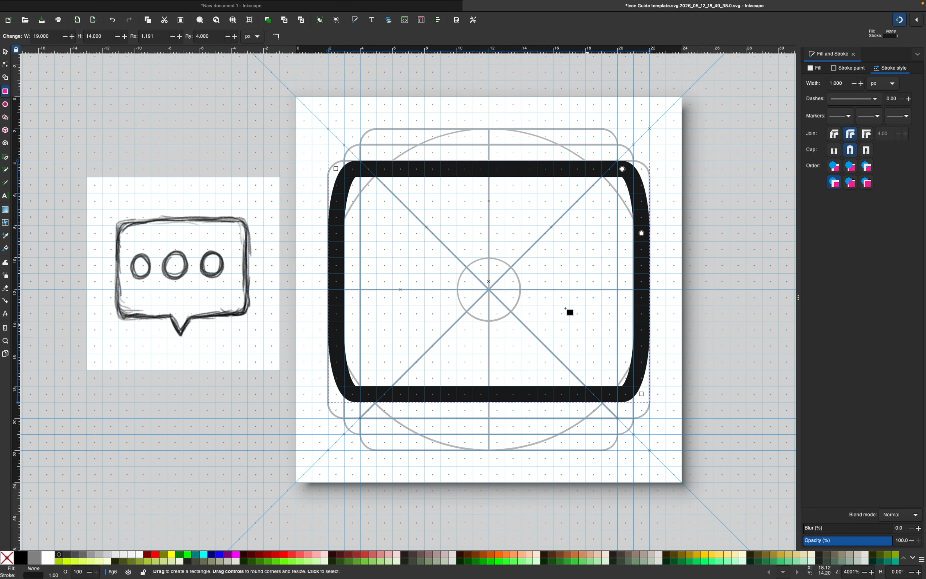
{"action": "left_click", "coordinate": [9, 63]}
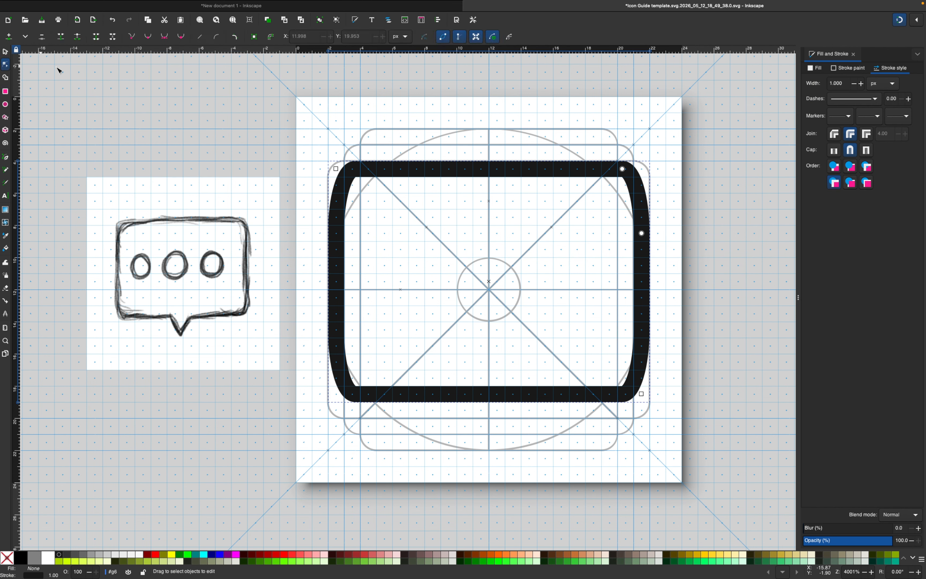
{"action": "left_click_drag", "start_coordinate": [626, 168], "coordinate": [643, 168]}
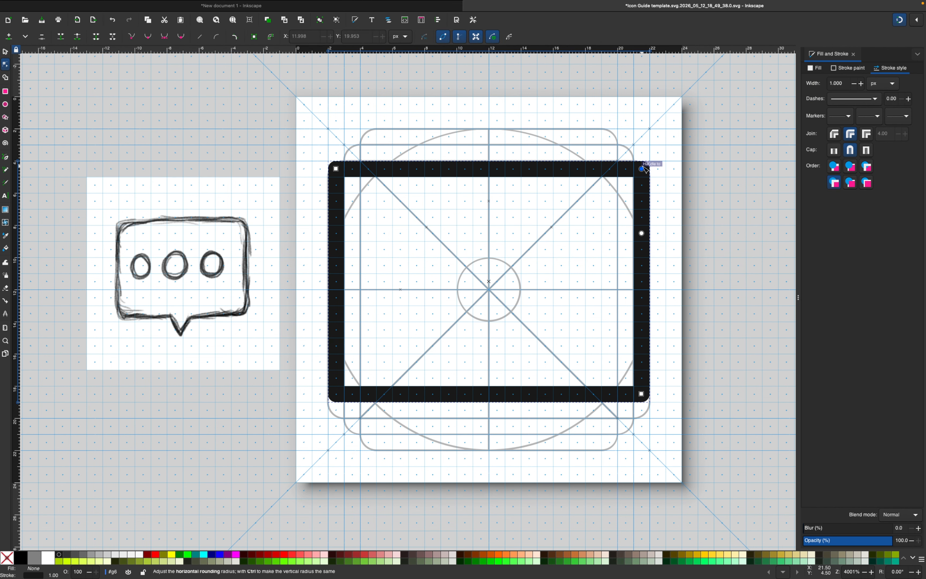
{"action": "left_click_drag", "start_coordinate": [642, 233], "coordinate": [644, 169]}
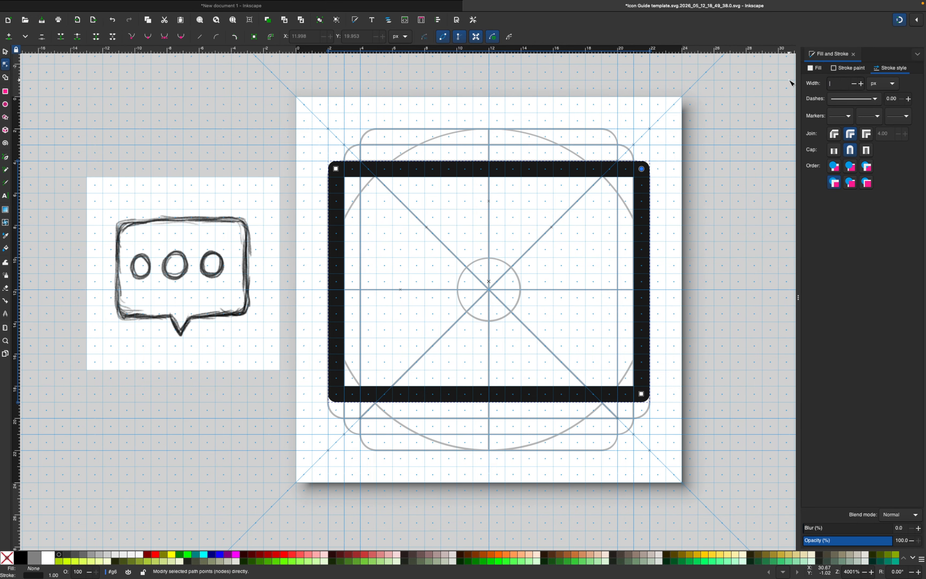
- Set the rectangle's stroke width to 2 px and resize it to 20 by 15.5 px, starting at X 2
{"action": "key", "text": "Return"}
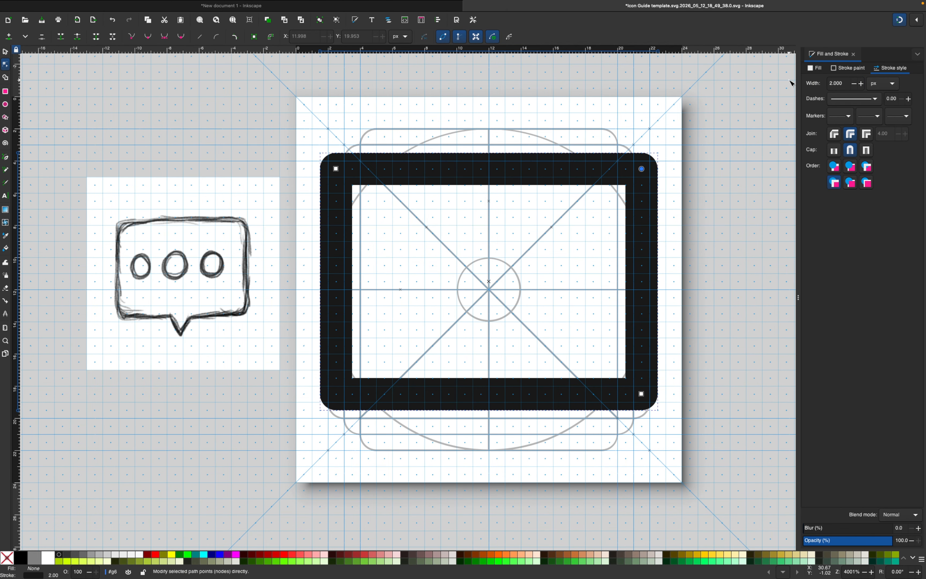
{"action": "left_click", "coordinate": [5, 51]}
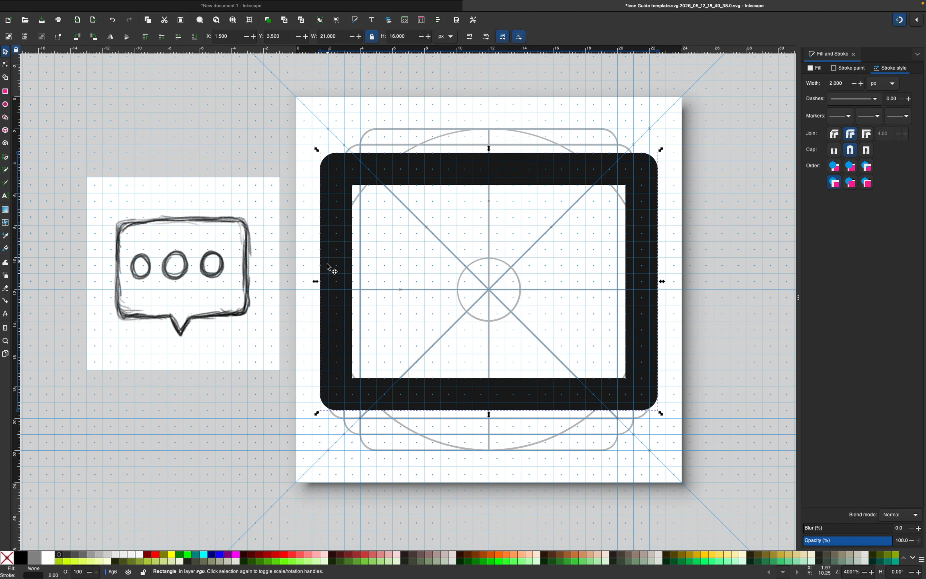
{"action": "left_click_drag", "start_coordinate": [315, 281], "coordinate": [322, 281]}
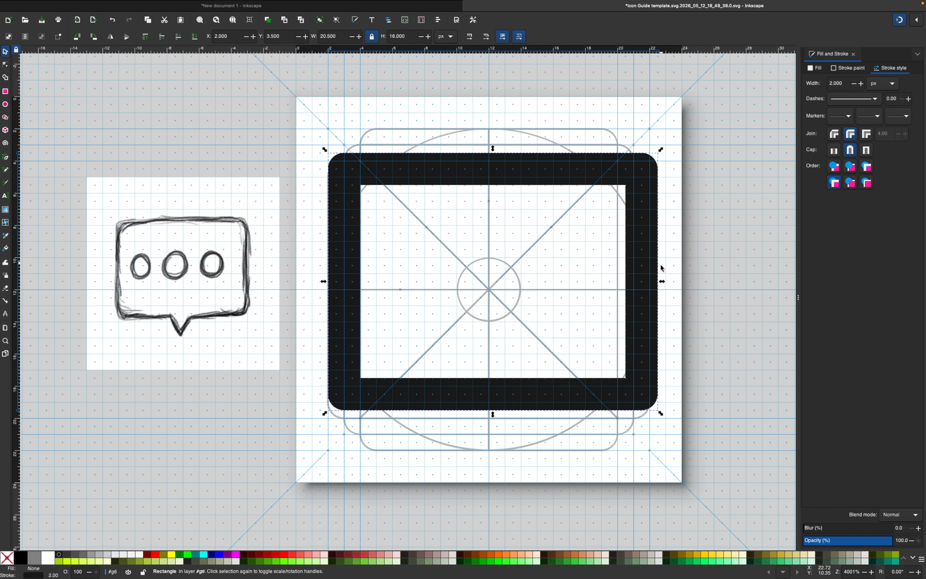
{"action": "left_click_drag", "start_coordinate": [661, 280], "coordinate": [654, 282]}
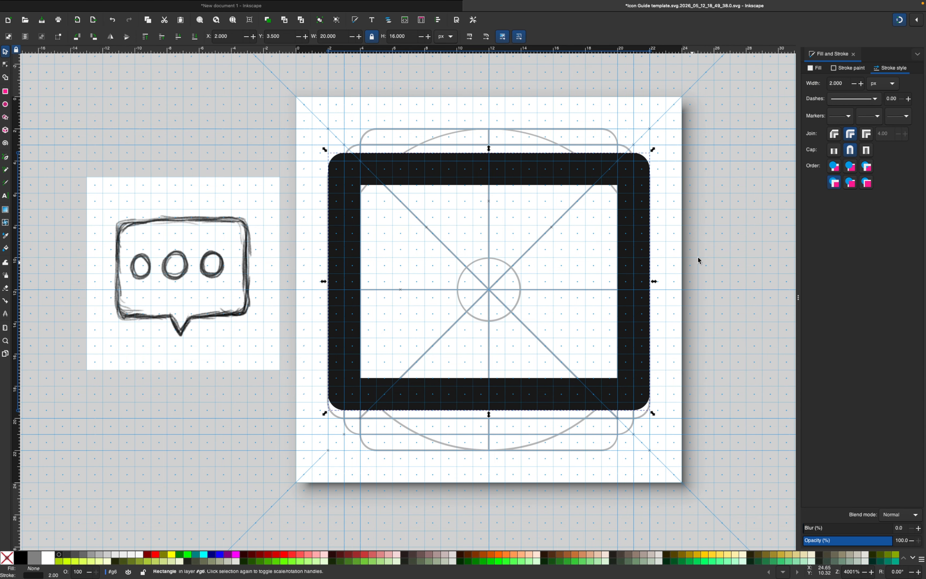
{"action": "left_click", "coordinate": [697, 257]}
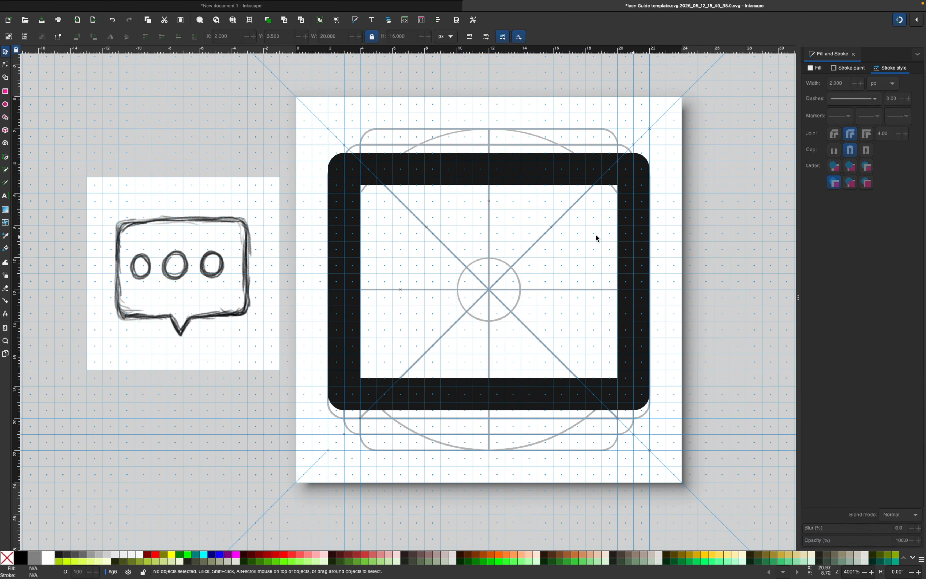
{"action": "left_click", "coordinate": [523, 382]}
{"action": "left_click_drag", "start_coordinate": [491, 413], "coordinate": [474, 406]}
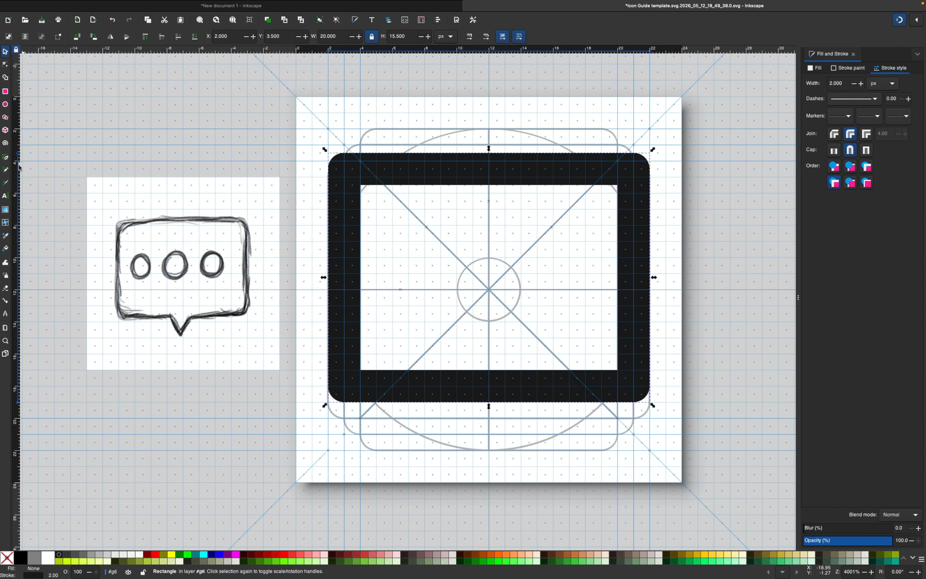
- Convert the rectangle into an editable path that keeps its stroke
{"action": "left_click", "coordinate": [5, 157]}
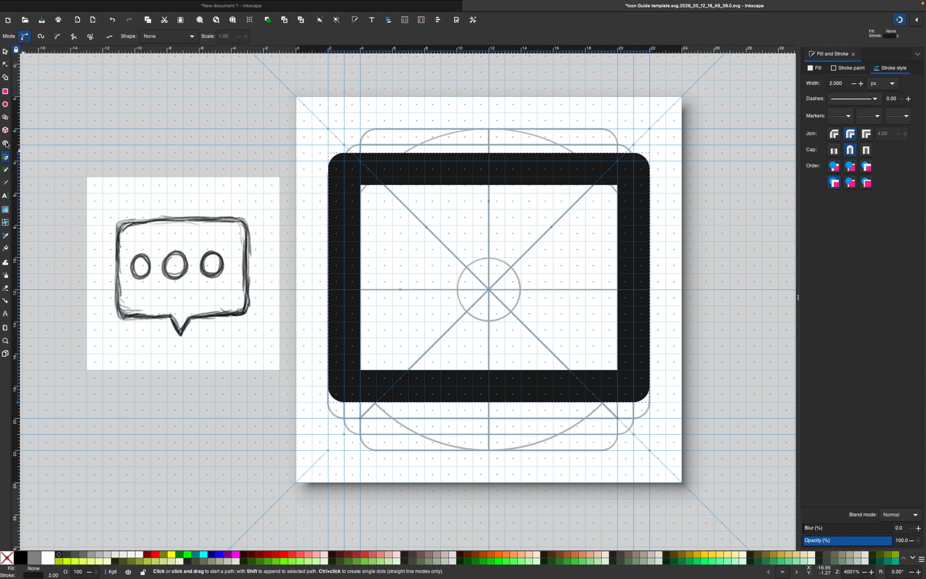
{"action": "left_click", "coordinate": [5, 65]}
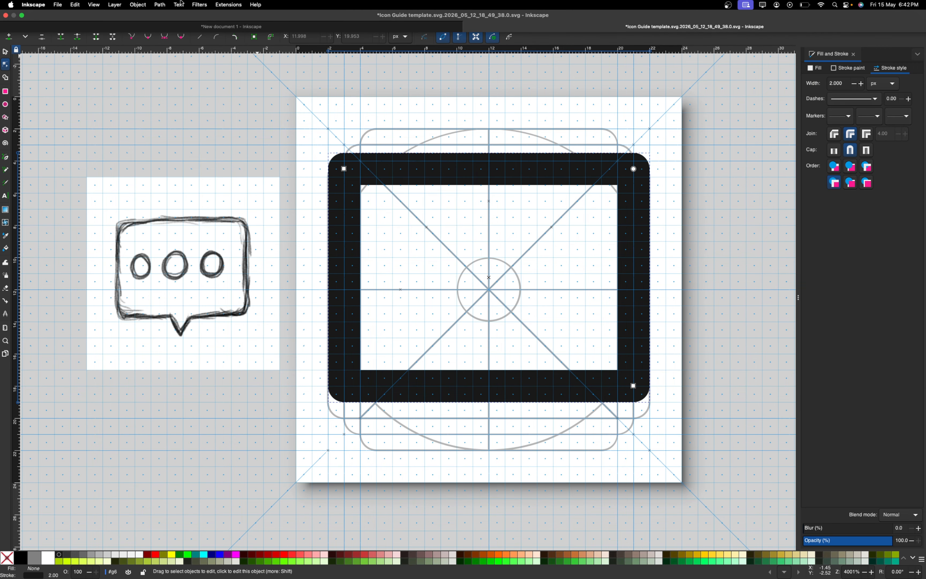
{"action": "left_click", "coordinate": [160, 4]}
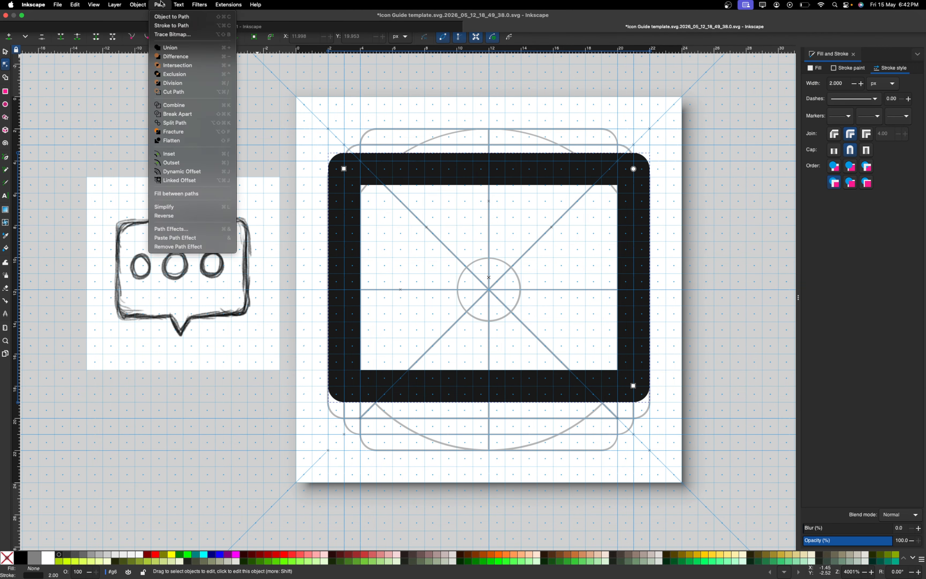
{"action": "left_click", "coordinate": [175, 26]}
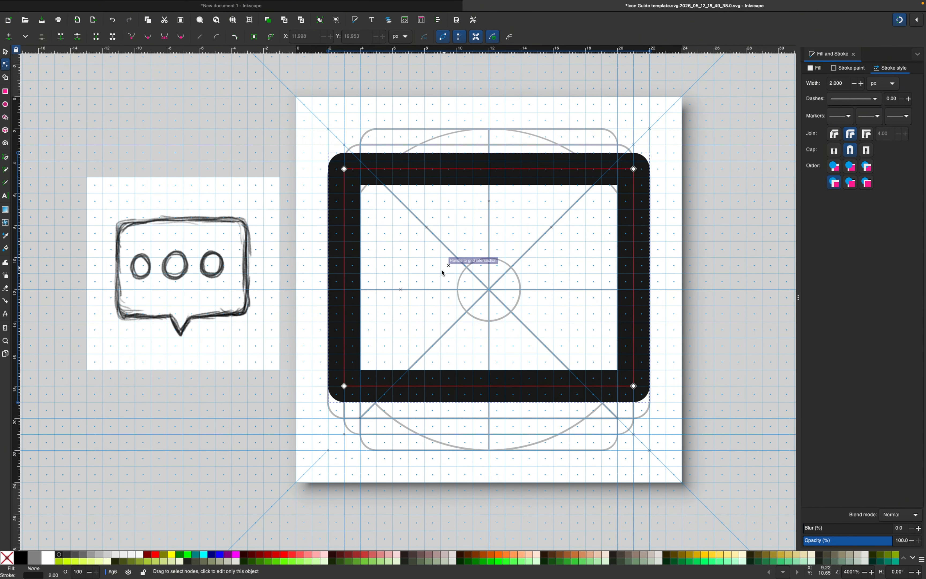
- Break the path at its bottom-left corner, shorten the bottom edge to right of centre, and restore the left side's end to X 3, Y 18
{"action": "left_click", "coordinate": [344, 386]}
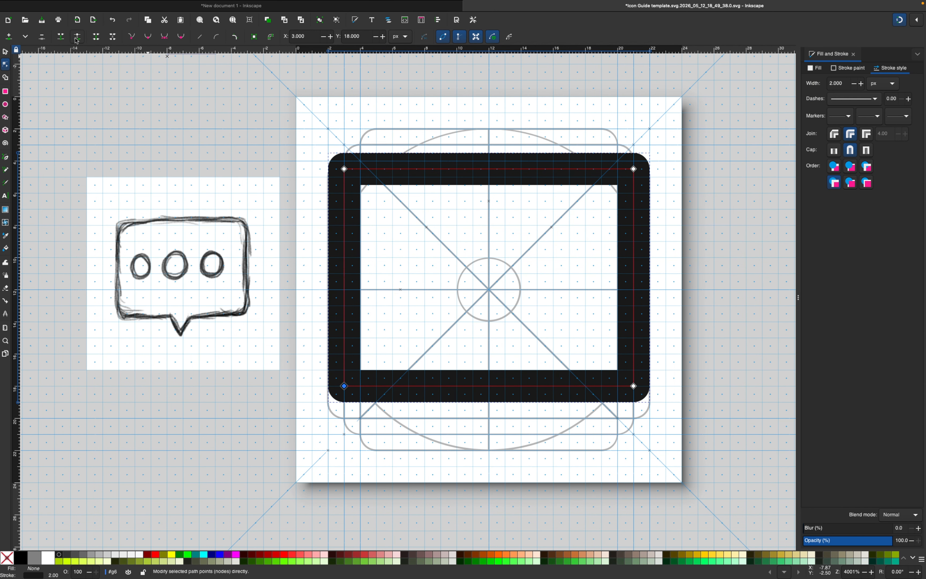
{"action": "left_click", "coordinate": [232, 411]}
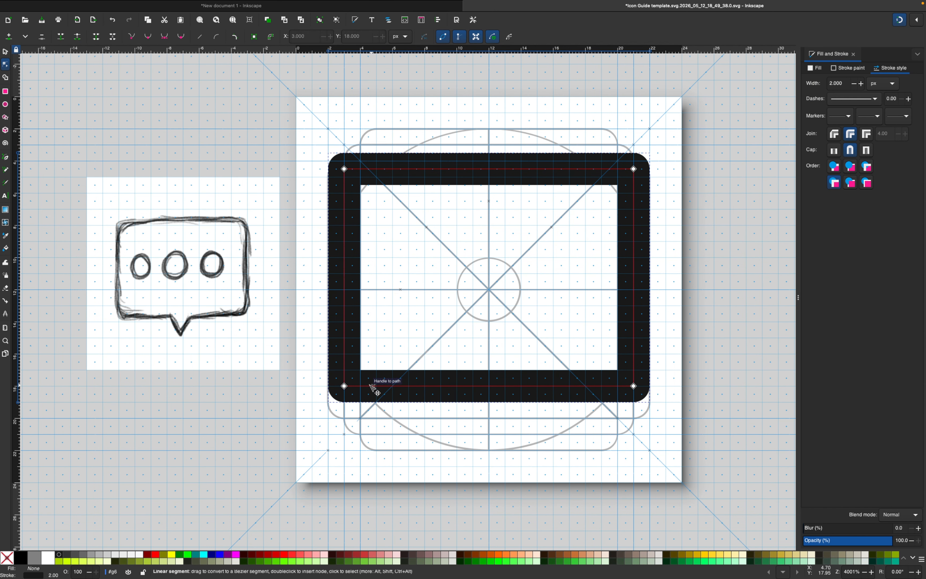
{"action": "key", "text": "super+z"}
{"action": "left_click_drag", "start_coordinate": [345, 386], "coordinate": [536, 390]}
{"action": "key", "text": "F1"}
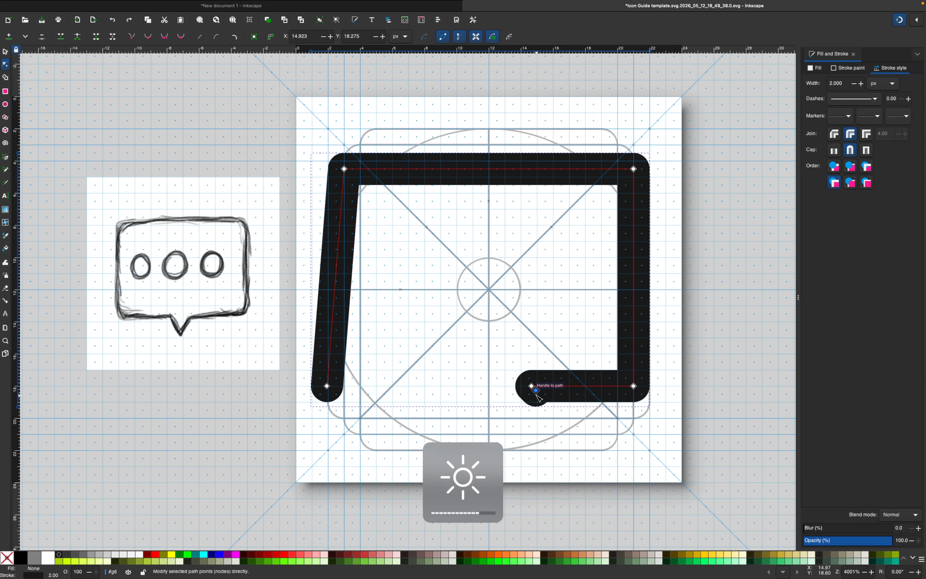
{"action": "key", "text": "BackSpace"}
{"action": "left_click_drag", "start_coordinate": [327, 386], "coordinate": [344, 386]}
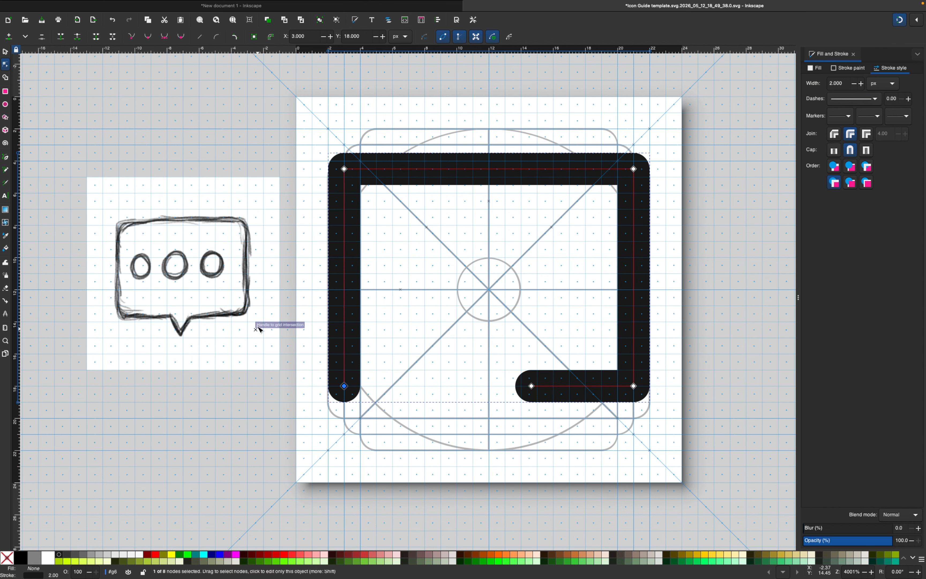
- Extend the left side along the bottom edge and adjust both open ends around the centre line, with the right one at X 15, Y 18
{"action": "left_click", "coordinate": [5, 157]}
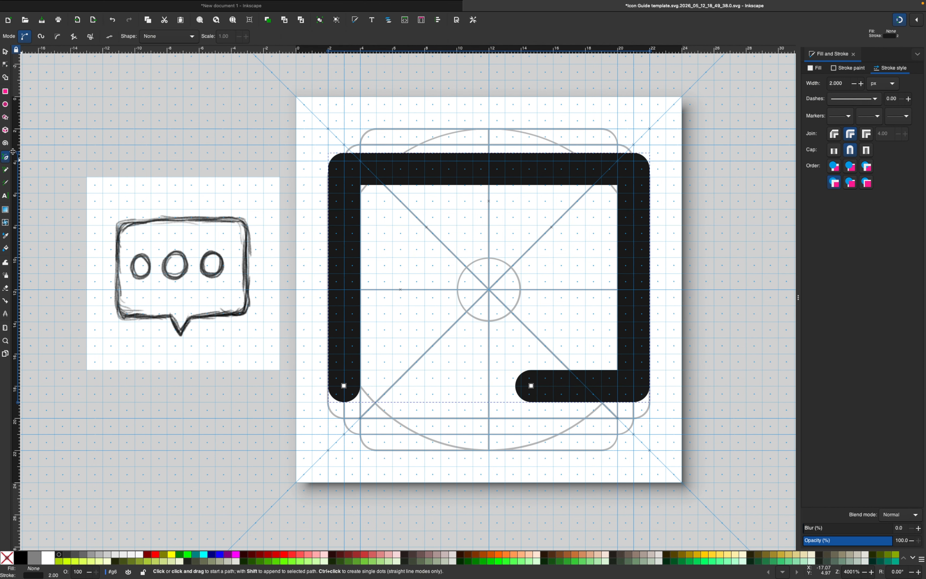
{"action": "left_click", "coordinate": [345, 387]}
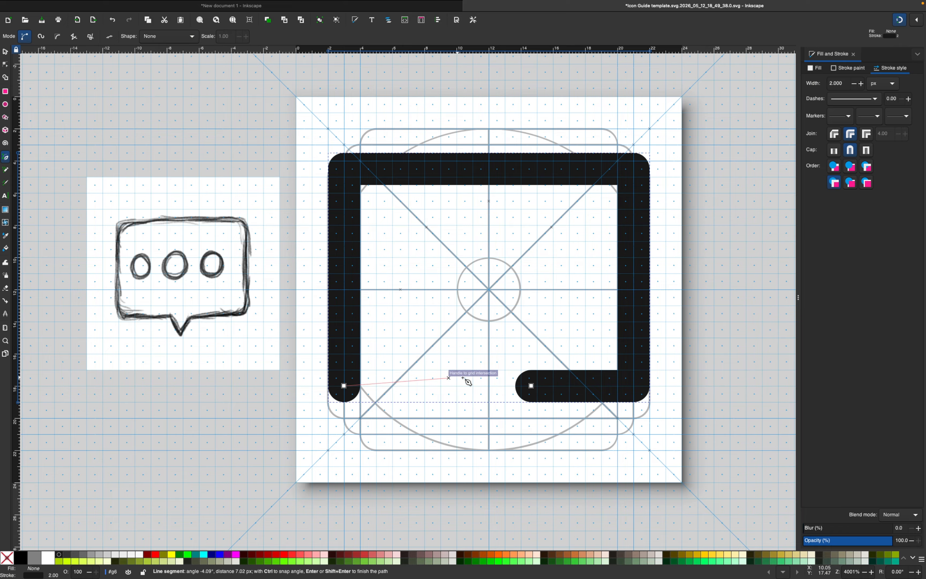
{"action": "left_click", "coordinate": [449, 385]}
{"action": "key", "text": "Return"}
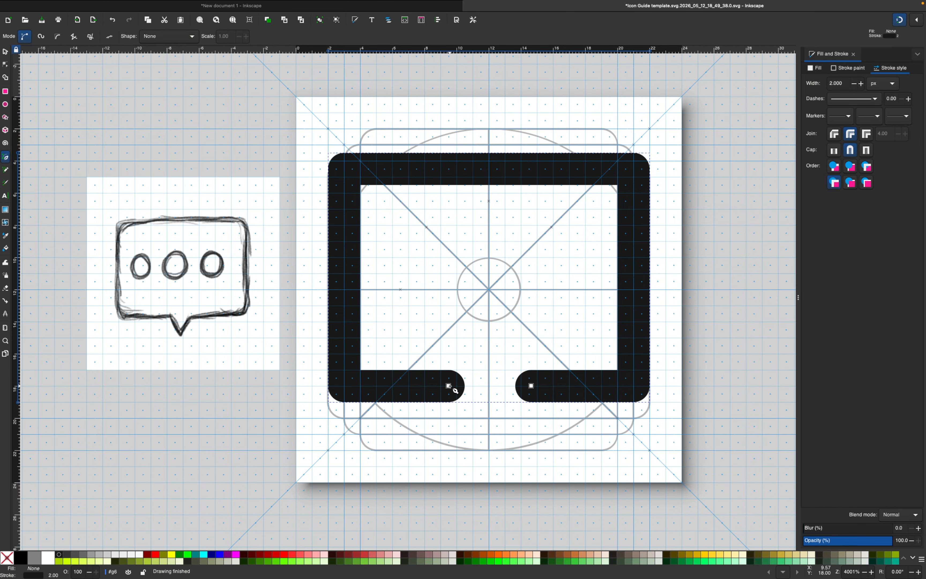
{"action": "left_click", "coordinate": [8, 67]}
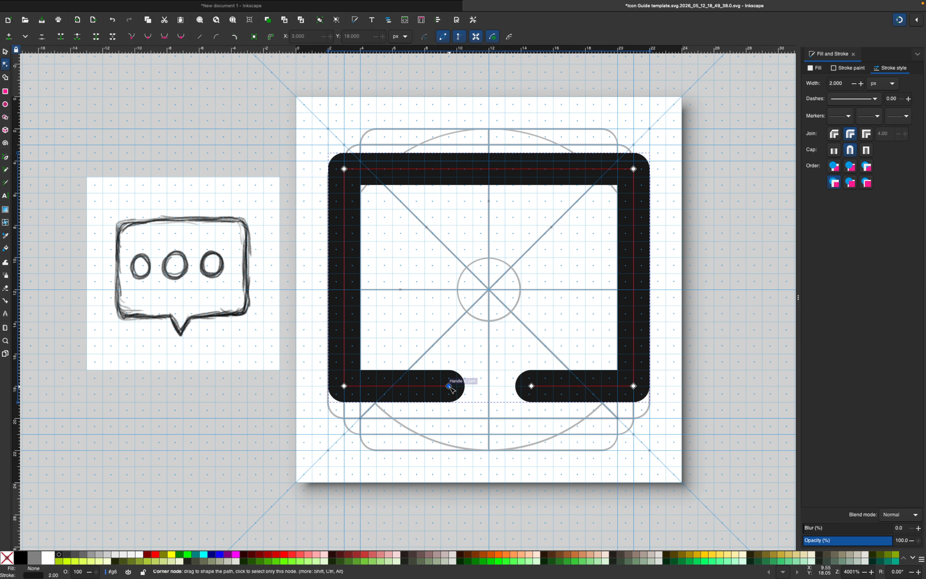
{"action": "left_click_drag", "start_coordinate": [450, 386], "coordinate": [441, 386]}
{"action": "mouse_move", "coordinate": [532, 386]}
{"action": "left_mouse_down"}
{"action": "mouse_move", "coordinate": [545, 385]}
{"action": "mouse_move", "coordinate": [537, 386]}
{"action": "left_mouse_up"}
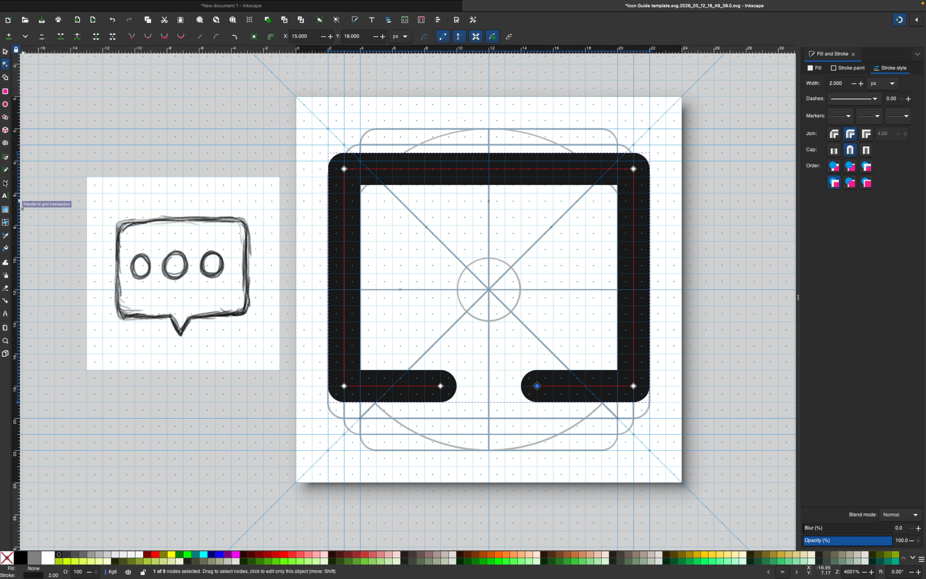
- Draw a V-shaped speech tail joining the two open ends, with its tip on the vertical centre line below the bottom edge
{"action": "left_click", "coordinate": [5, 157]}
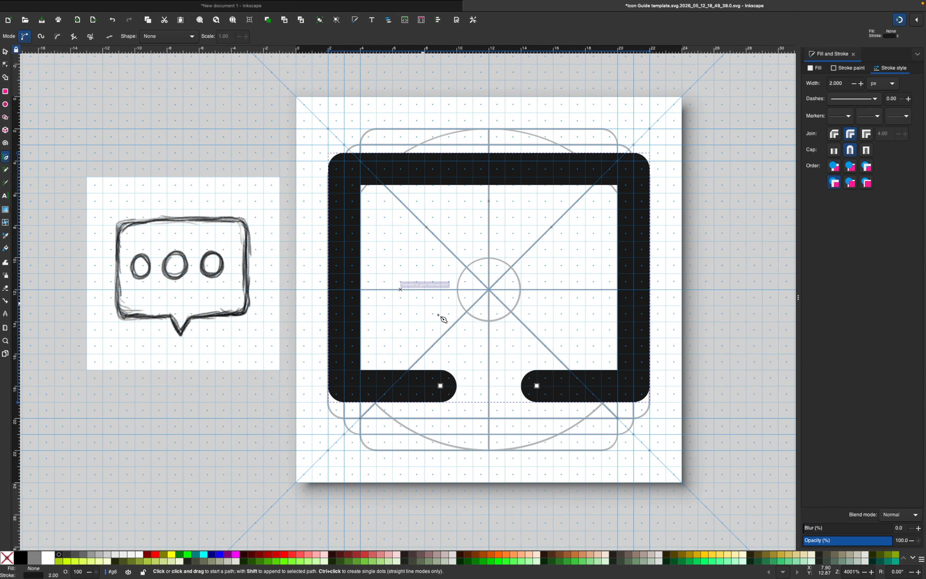
{"action": "left_click", "coordinate": [441, 386]}
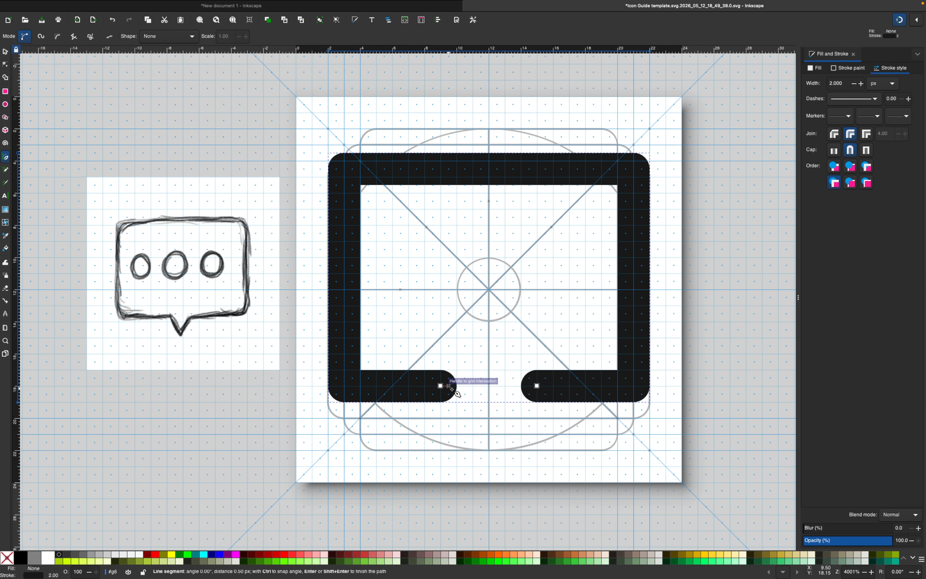
{"action": "left_click", "coordinate": [489, 434]}
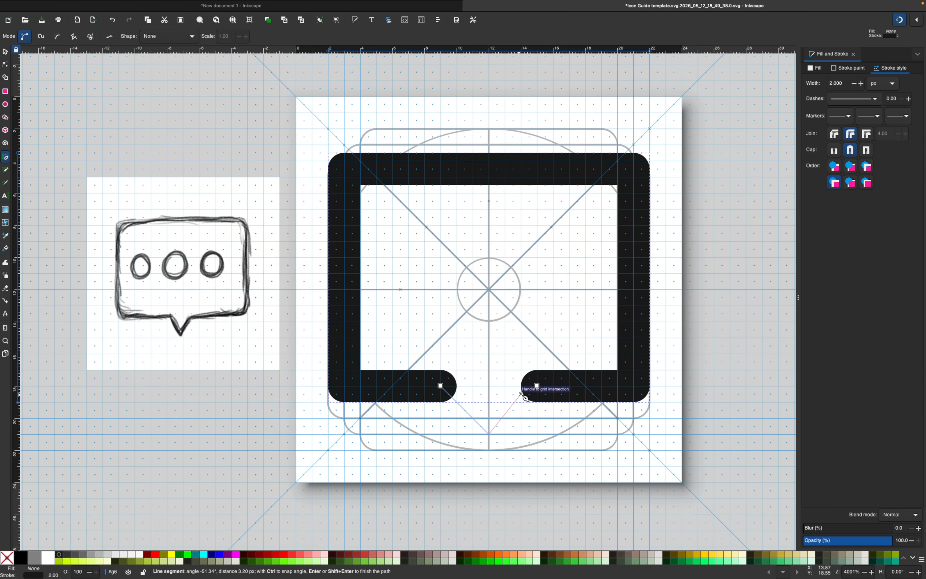
{"action": "left_click", "coordinate": [540, 387]}
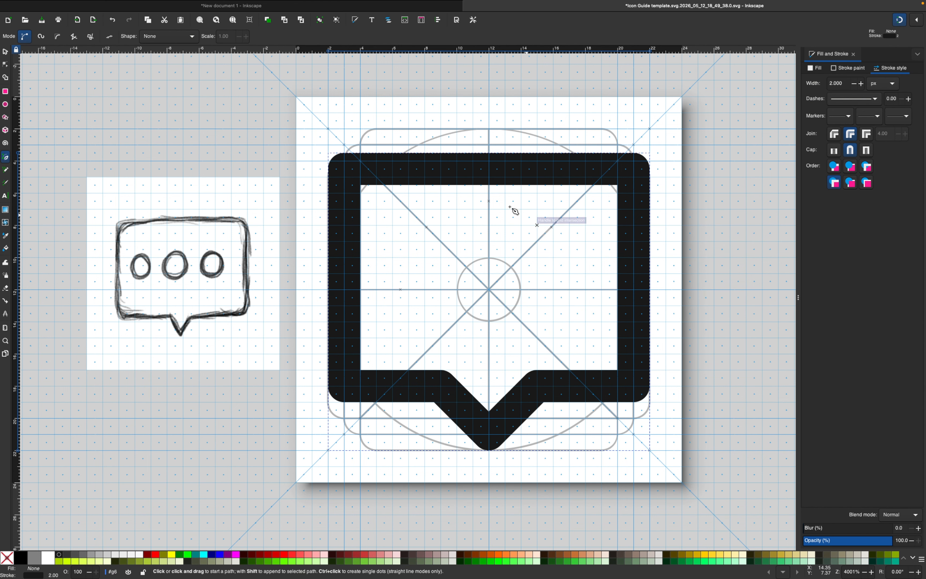
- Draw a circle in the left part of the bubble, align it to X 5.5 and scale it to about 3.16 px wide
{"action": "left_click", "coordinate": [6, 104]}
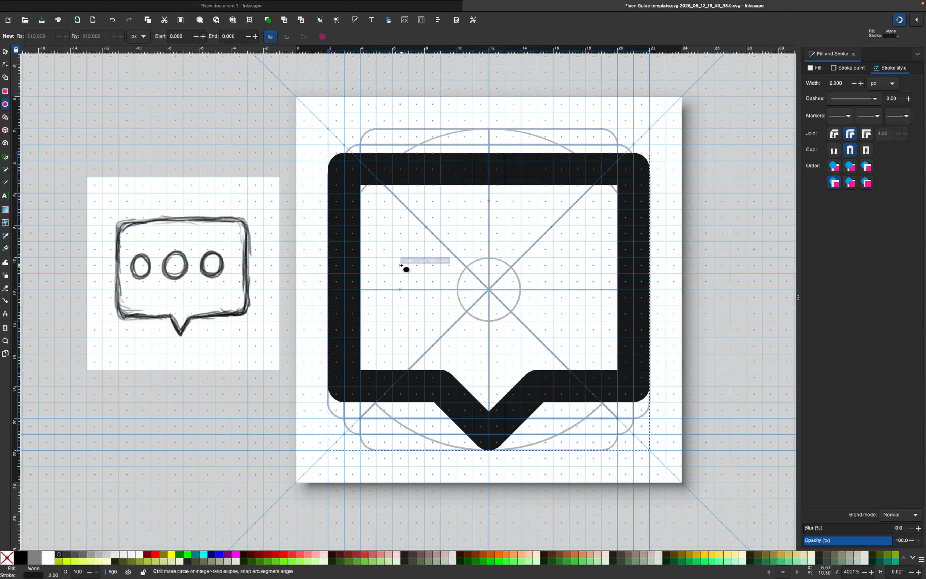
{"action": "left_click_drag", "start_coordinate": [405, 260], "coordinate": [427, 297]}
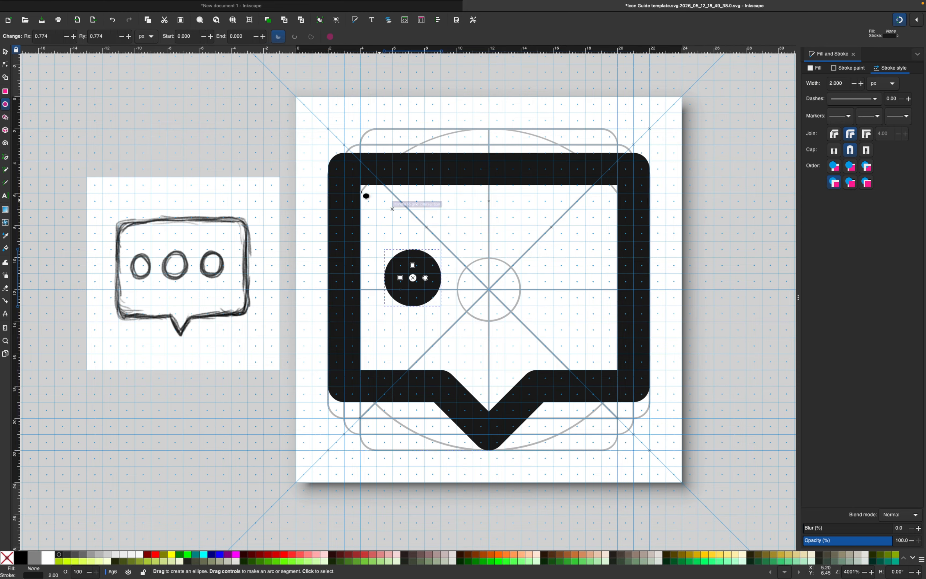
{"action": "left_click", "coordinate": [4, 53]}
{"action": "left_click_drag", "start_coordinate": [426, 260], "coordinate": [402, 282]}
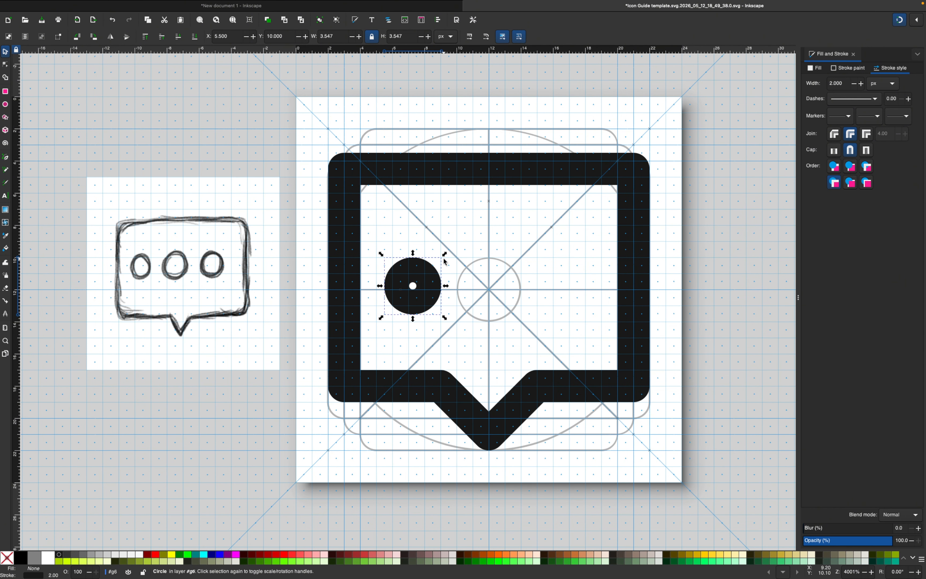
{"action": "left_click_drag", "start_coordinate": [445, 254], "coordinate": [439, 257]}
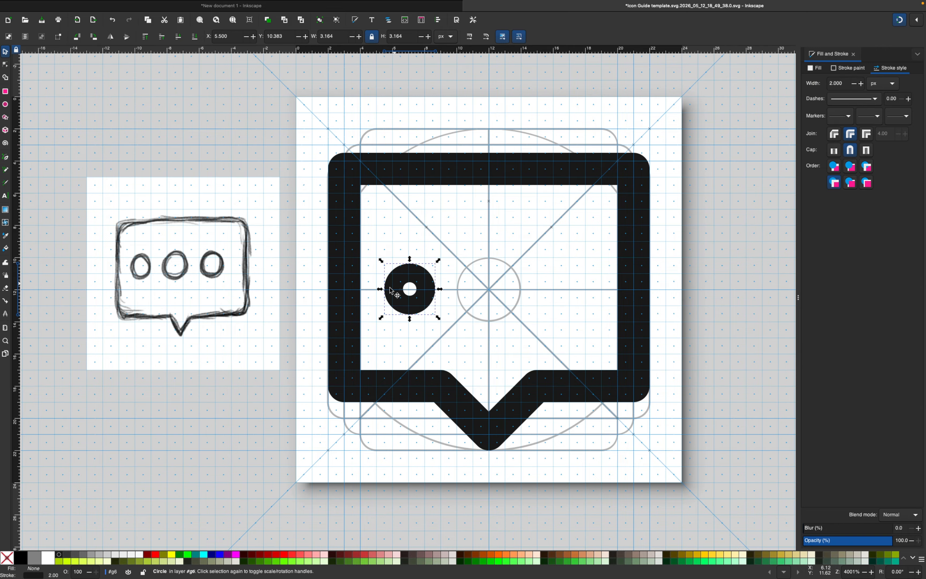
- Enlarge the left circle to about 3.95 px wide and place it at X 5.05, Y 10
{"action": "mouse_move", "coordinate": [381, 261]}
{"action": "left_mouse_down"}
{"action": "mouse_move", "coordinate": [378, 252]}
{"action": "mouse_move", "coordinate": [384, 264]}
{"action": "left_mouse_up"}
{"action": "left_click_drag", "start_coordinate": [374, 318], "coordinate": [377, 316]}
{"action": "left_click_drag", "start_coordinate": [442, 254], "coordinate": [406, 279]}
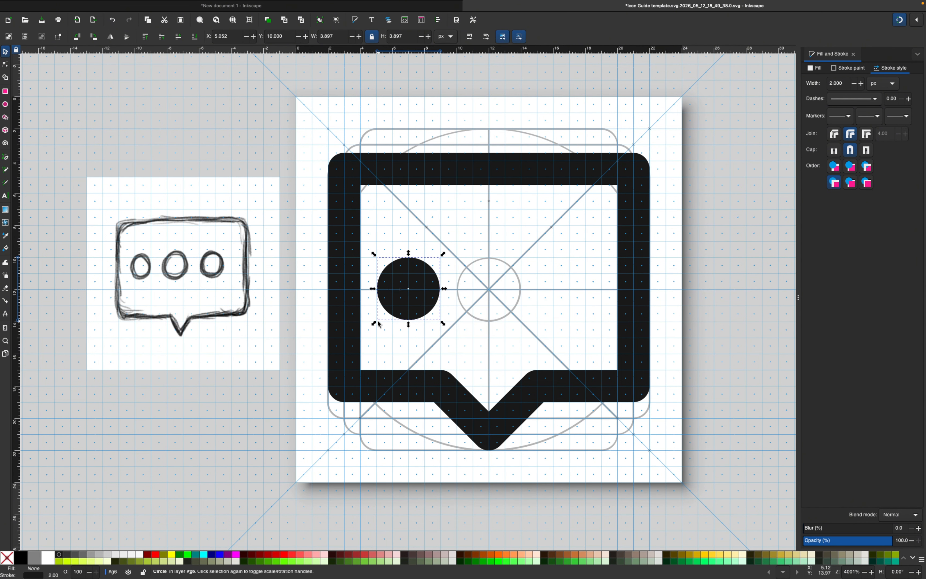
{"action": "left_click_drag", "start_coordinate": [443, 323], "coordinate": [443, 324]}
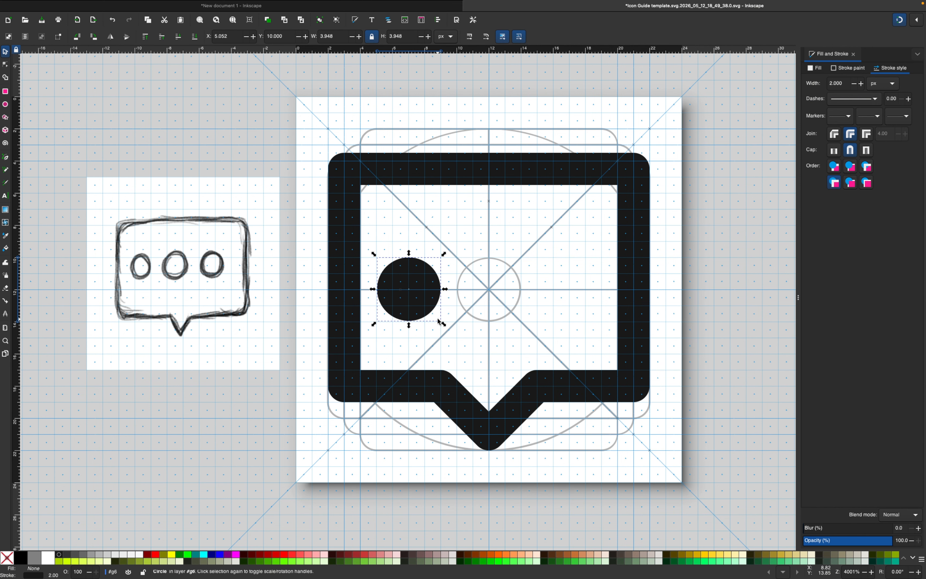
{"action": "left_click", "coordinate": [406, 342]}
{"action": "left_click", "coordinate": [405, 302]}
- Duplicate the circle twice, placing the copies in a row at X 10.03 and X 15.03, Y 10
{"action": "right_click", "coordinate": [410, 273]}
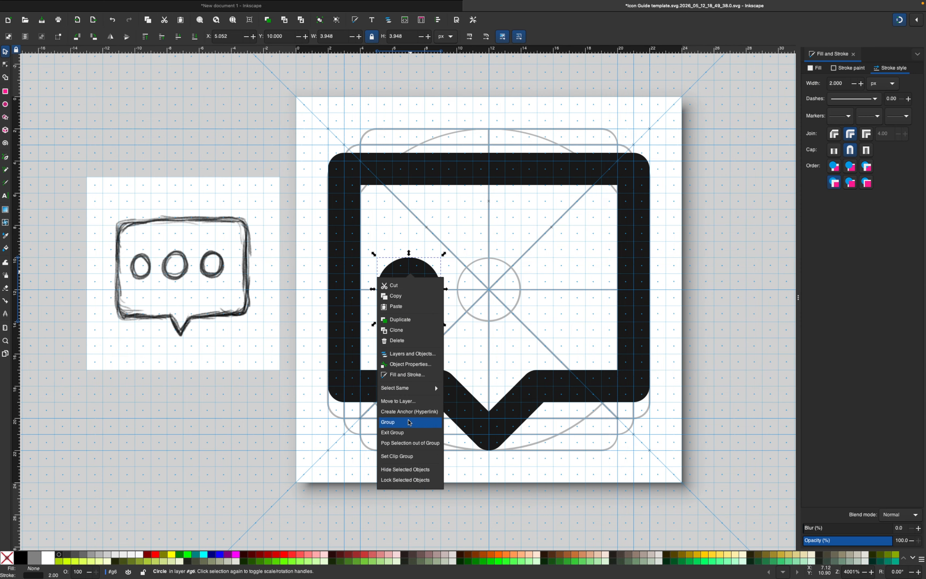
{"action": "left_click", "coordinate": [405, 319]}
{"action": "left_click_drag", "start_coordinate": [416, 287], "coordinate": [491, 273]}
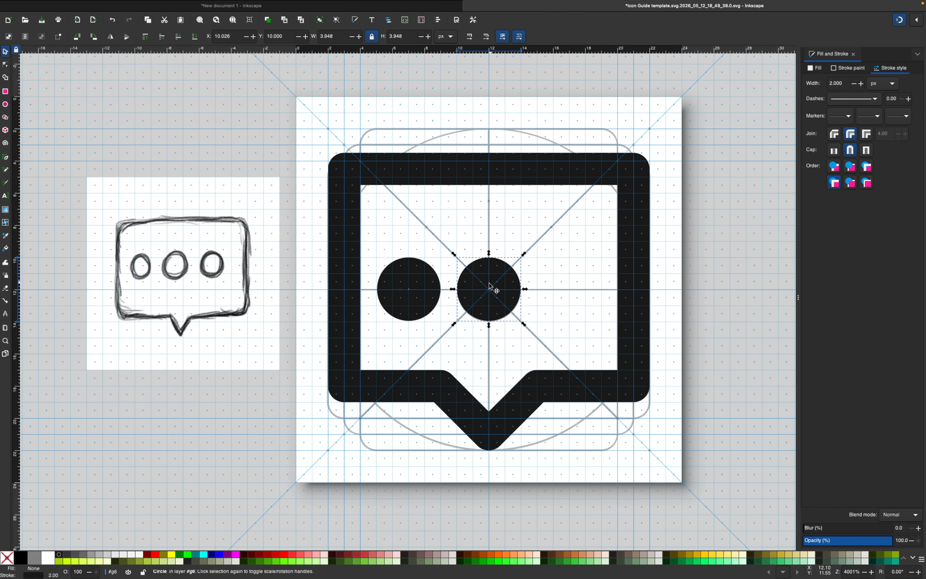
{"action": "right_click", "coordinate": [481, 278]}
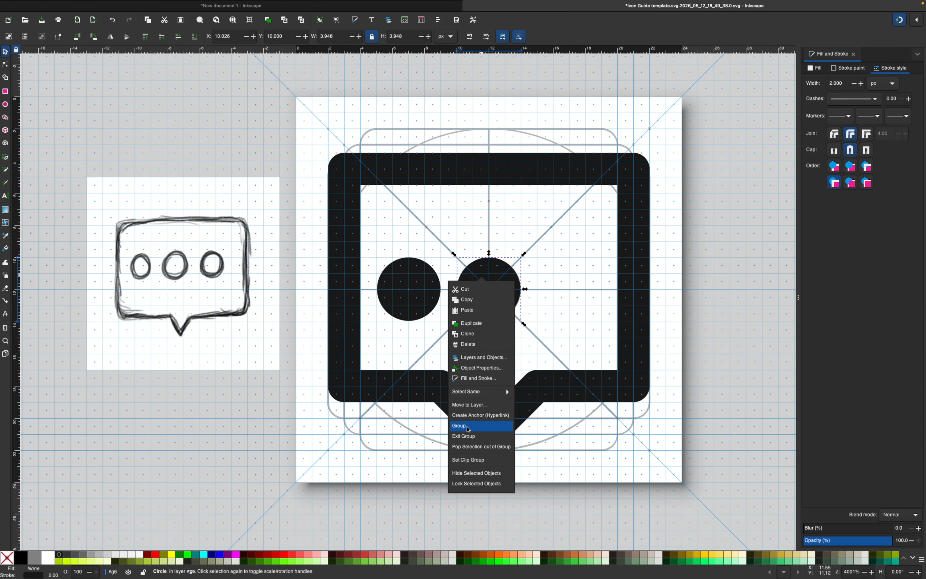
{"action": "left_click", "coordinate": [482, 324]}
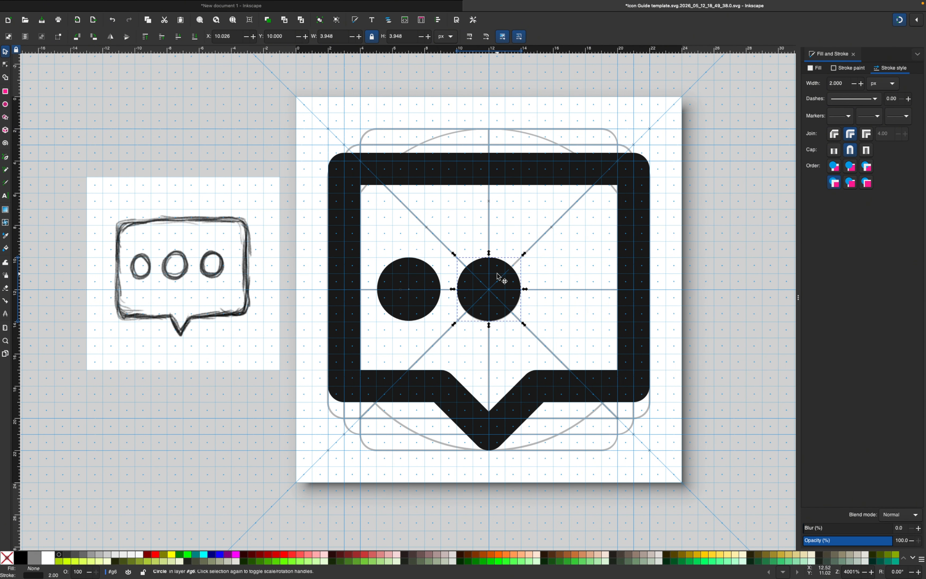
{"action": "left_click_drag", "start_coordinate": [475, 282], "coordinate": [557, 269]}
- Lower the bubble's top edge to Y 4 and centre the three dots vertically within the bubble's body
{"action": "key", "text": "ctrl+a"}
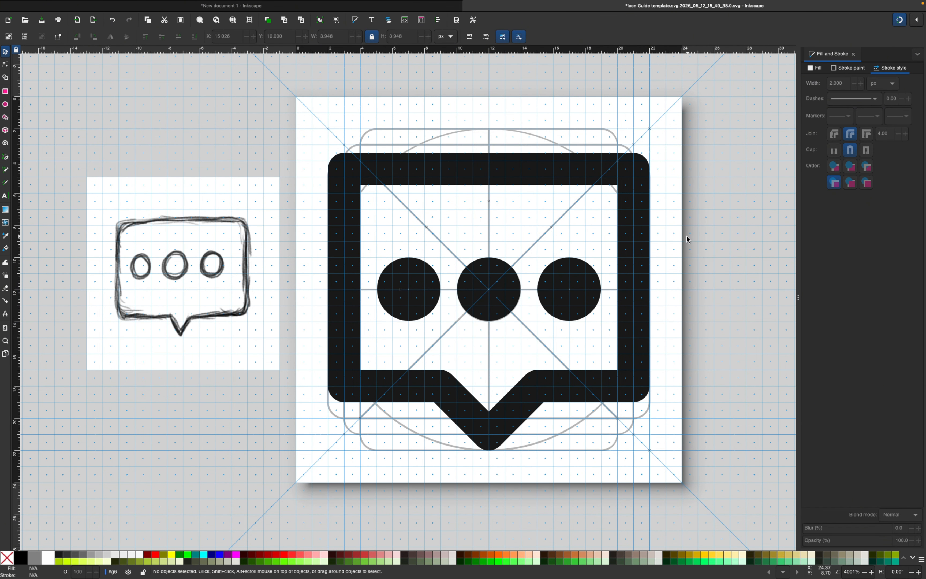
{"action": "scroll", "coordinate": [598, 310], "scroll_direction": "up", "scroll_amount": 1}
{"action": "left_click_drag", "start_coordinate": [346, 274], "coordinate": [346, 257]}
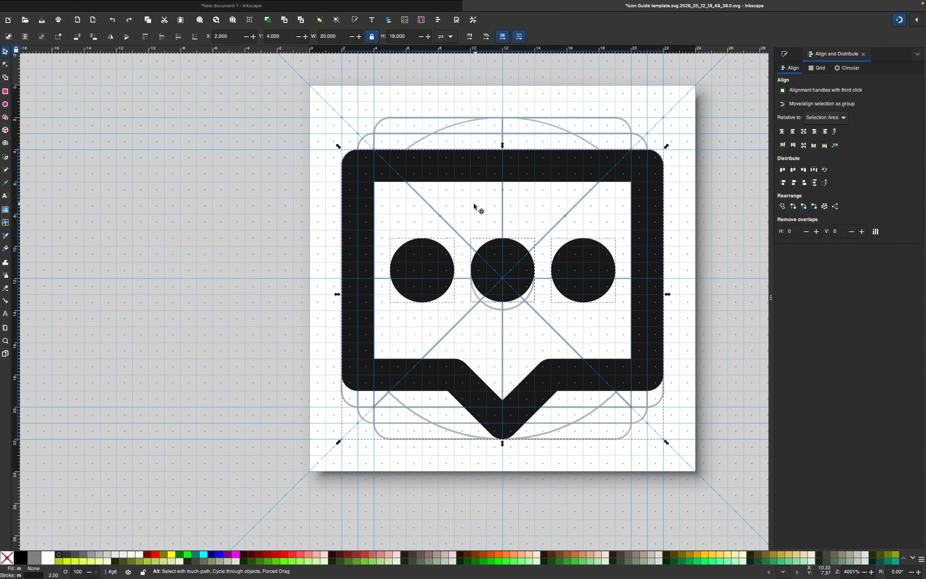
- Duplicate the whole icon and move the copy off the page to X -21, Y 4
{"action": "right_click", "coordinate": [427, 175]}
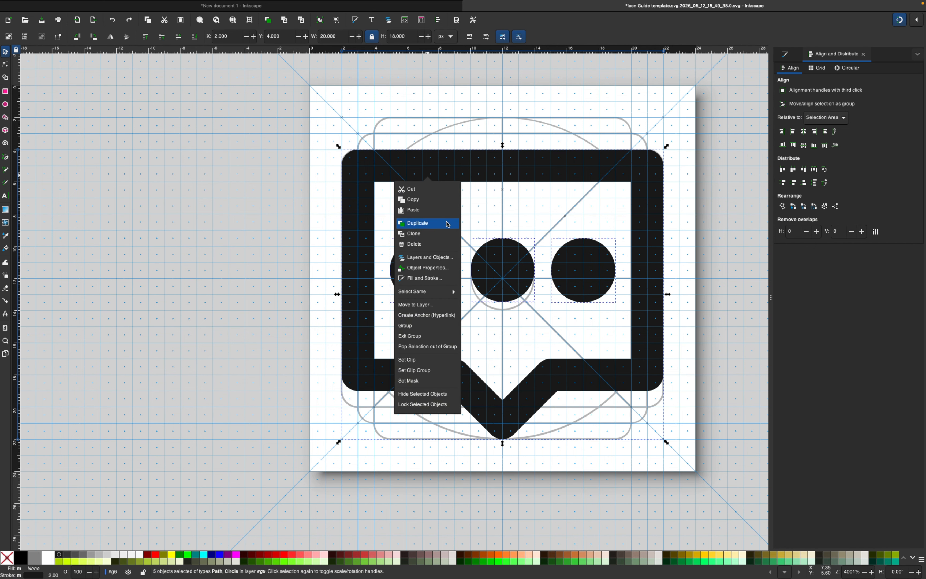
{"action": "left_click", "coordinate": [458, 219]}
{"action": "left_click_drag", "start_coordinate": [548, 175], "coordinate": [187, 186]}
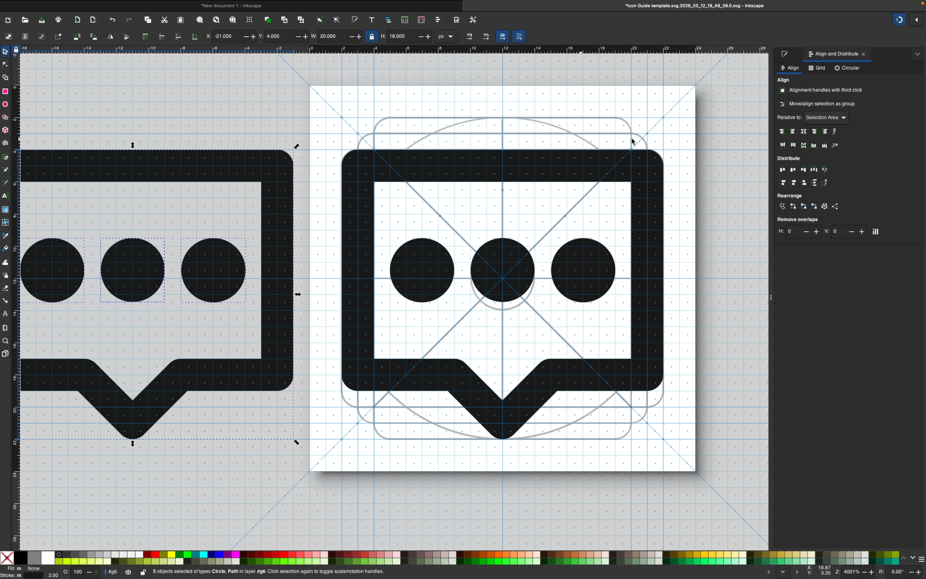
- Convert the stroke of the on-page bubble to a path and show its nodes
{"action": "left_click", "coordinate": [642, 179]}
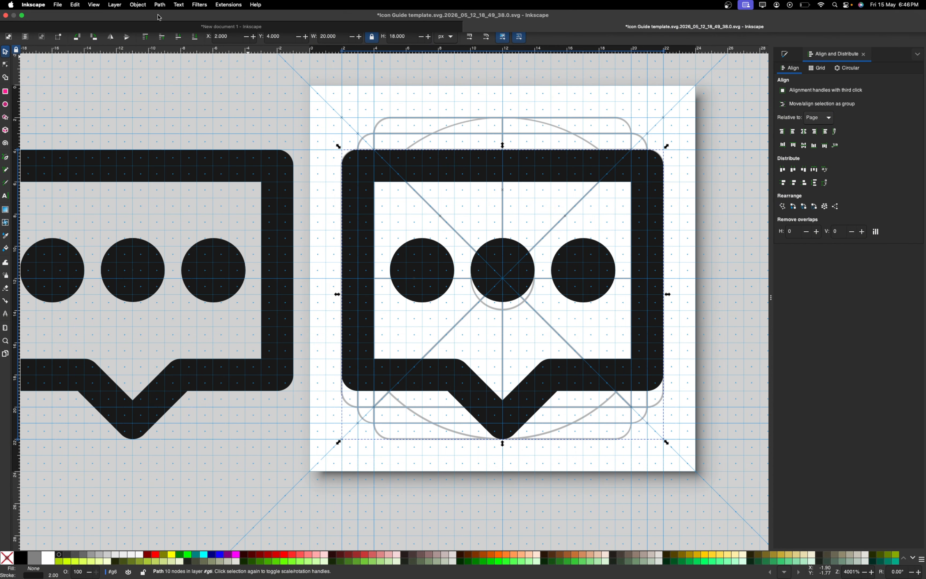
{"action": "left_click", "coordinate": [160, 5]}
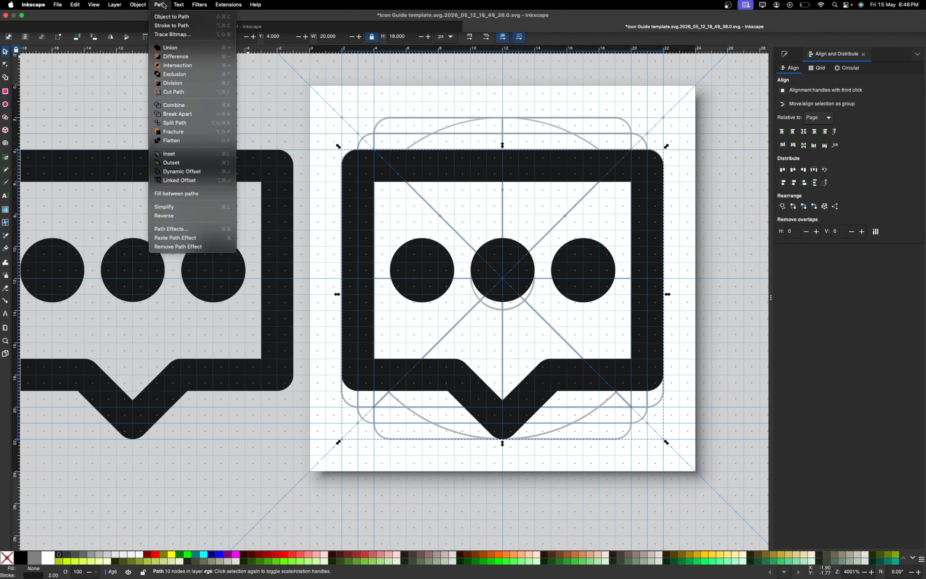
{"action": "left_click", "coordinate": [175, 26]}
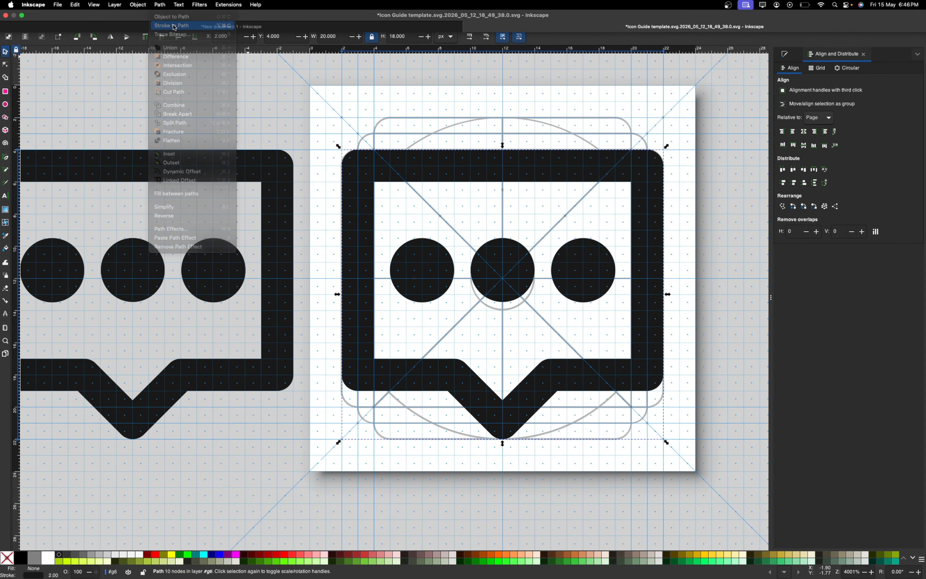
{"action": "double_click", "coordinate": [413, 174]}
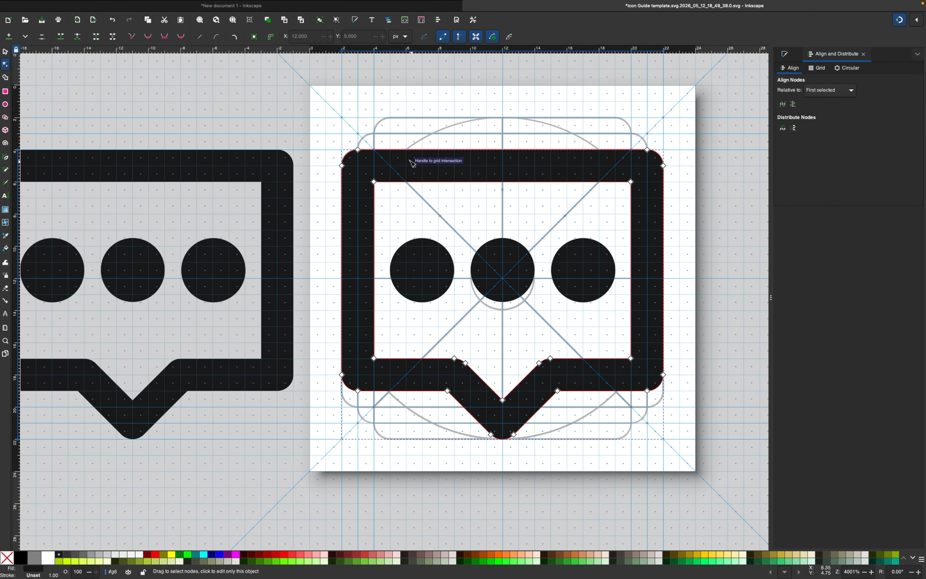
- Break the on-page bubble path apart and union the pieces into one solid bubble shape
{"action": "left_click", "coordinate": [161, 7]}
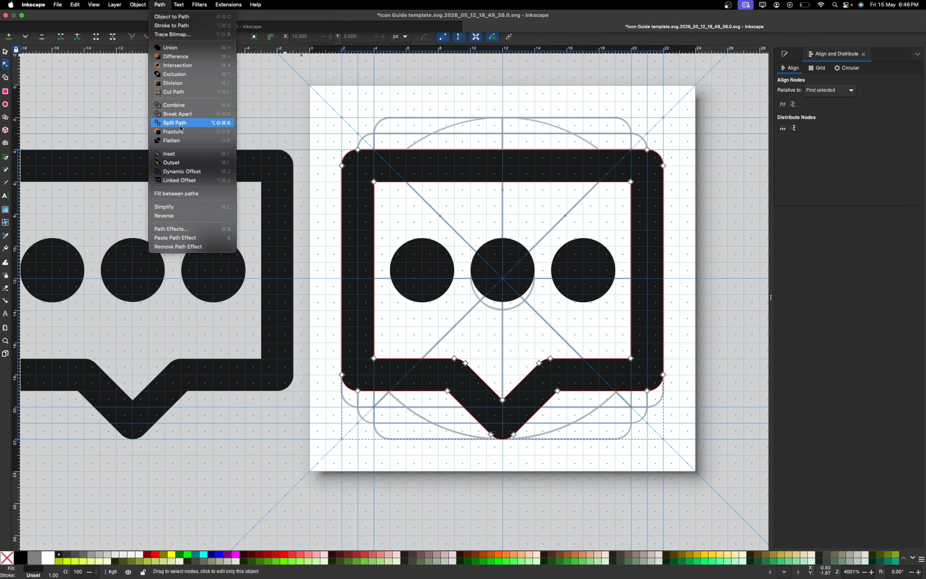
{"action": "left_click", "coordinate": [185, 114]}
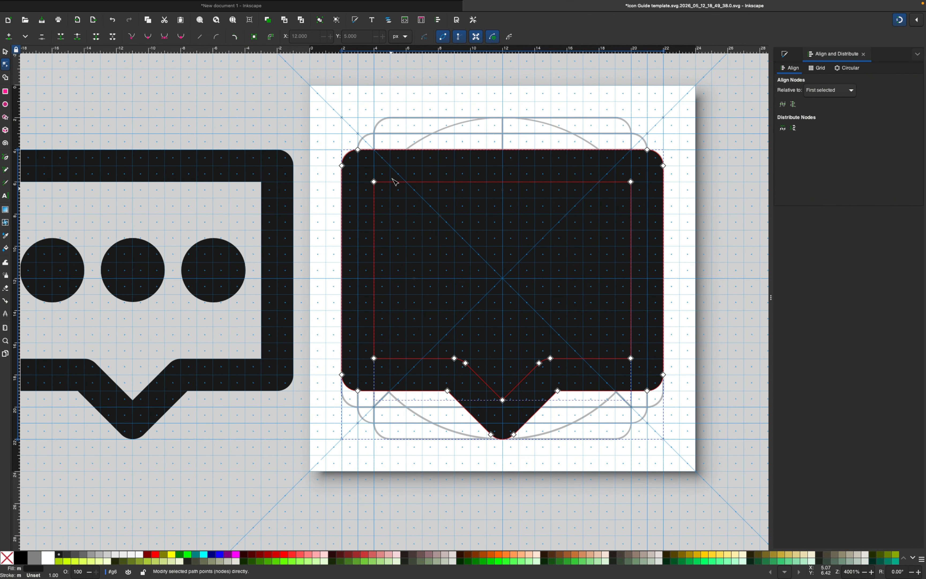
{"action": "left_click", "coordinate": [160, 5]}
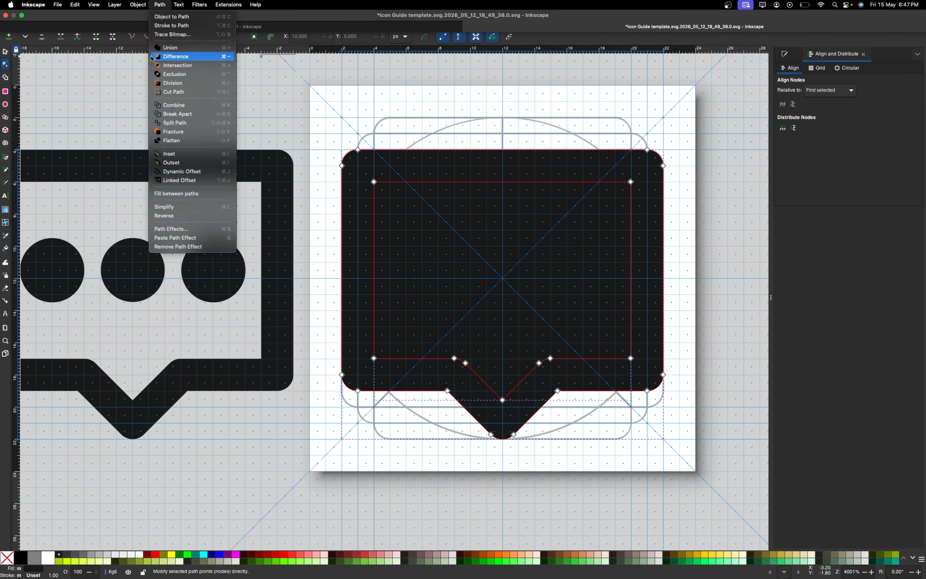
{"action": "left_click", "coordinate": [176, 48]}
{"action": "left_click", "coordinate": [225, 79]}
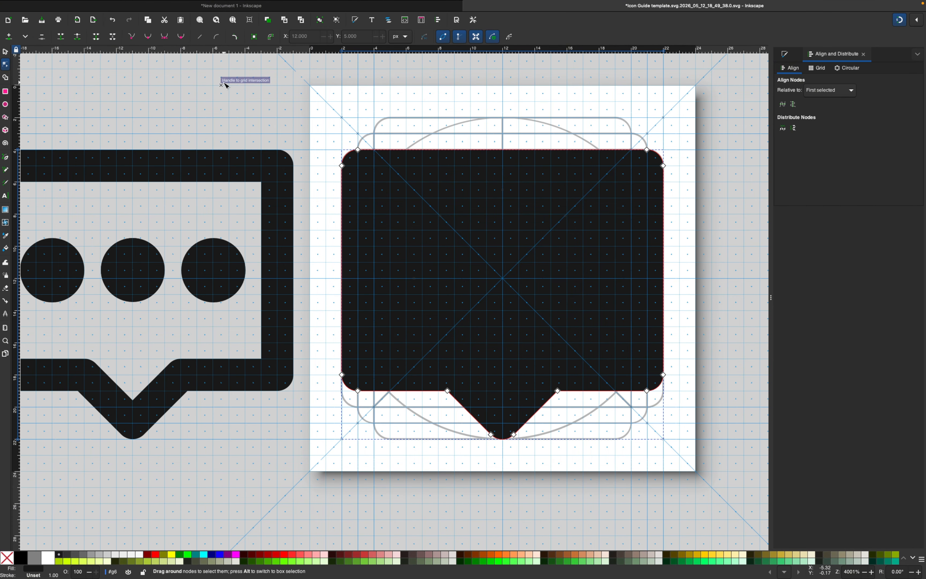
- Union the three dots inside the solid bubble into a single path
{"action": "left_click", "coordinate": [5, 51]}
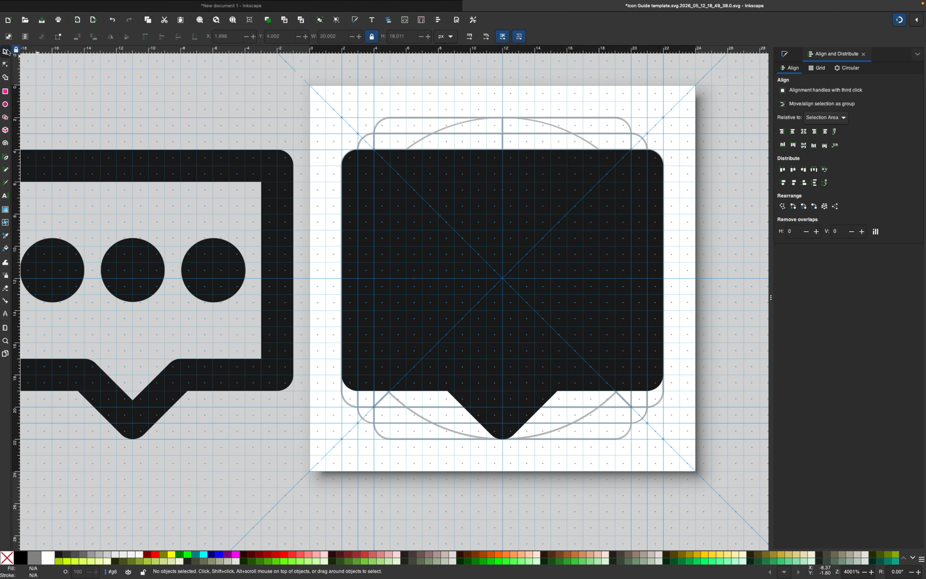
{"action": "left_click_drag", "start_coordinate": [741, 209], "coordinate": [343, 347]}
{"action": "left_click", "coordinate": [159, 4]}
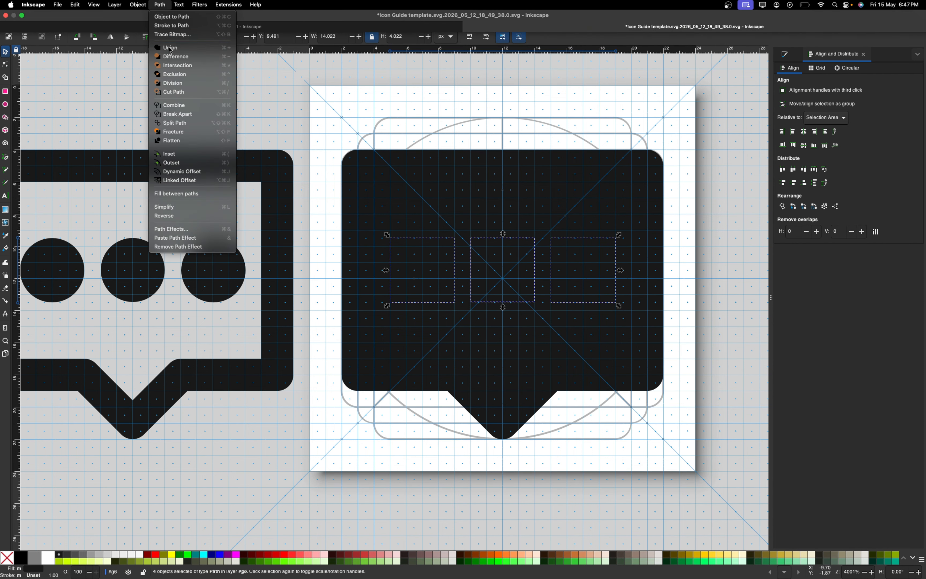
{"action": "left_click", "coordinate": [169, 48]}
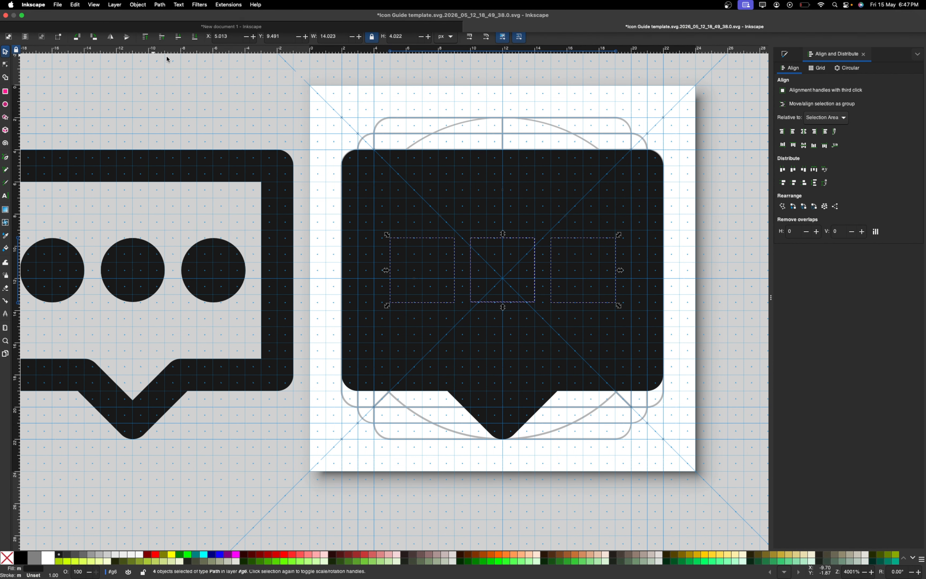
- Subtract the united dots from the solid bubble with Difference to cut three round holes
{"action": "left_click", "coordinate": [473, 181], "text": "shift"}
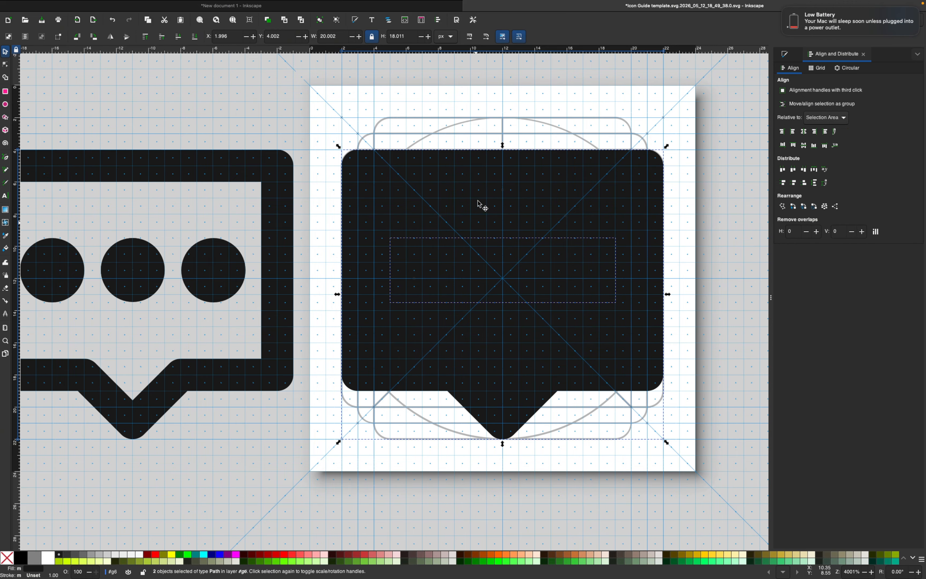
{"action": "left_click", "coordinate": [159, 4]}
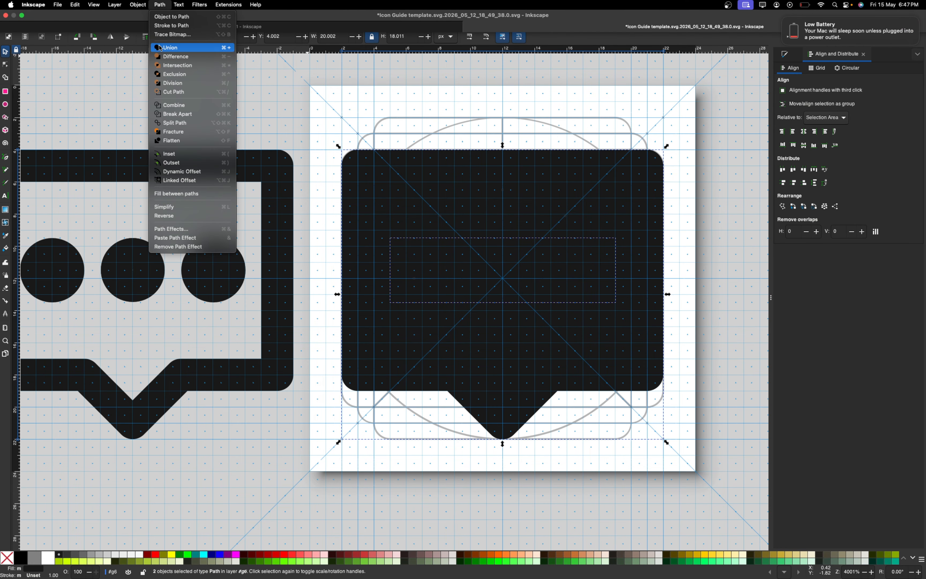
{"action": "left_click", "coordinate": [181, 56]}
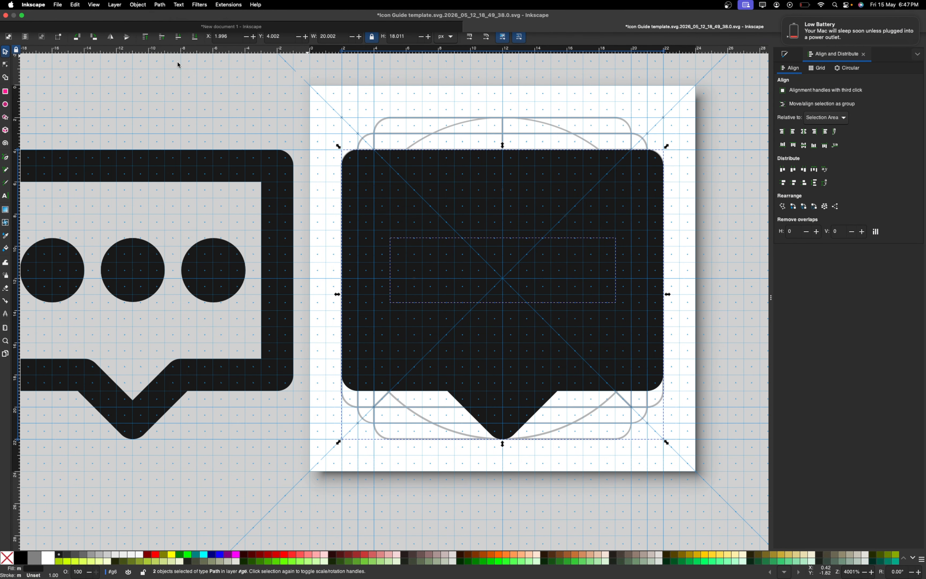
{"action": "left_click", "coordinate": [708, 196]}
- Convert the strokes of the off-page icon copy to paths and union them into one path
{"action": "left_click_drag", "start_coordinate": [313, 188], "coordinate": [447, 180]}
{"action": "key", "text": "z"}
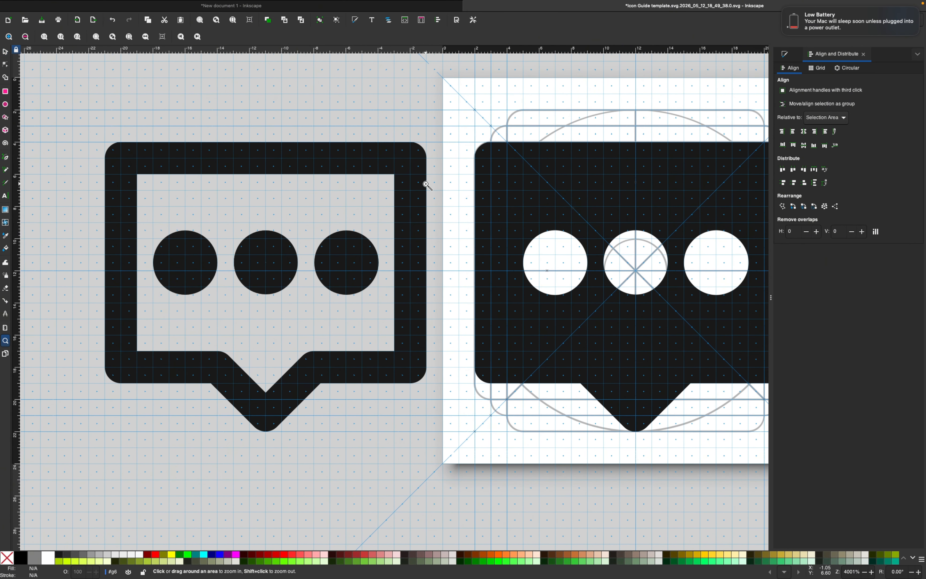
{"action": "left_click", "coordinate": [430, 194], "text": "shift"}
{"action": "scroll", "coordinate": [431, 206], "scroll_direction": "up", "scroll_amount": 1}
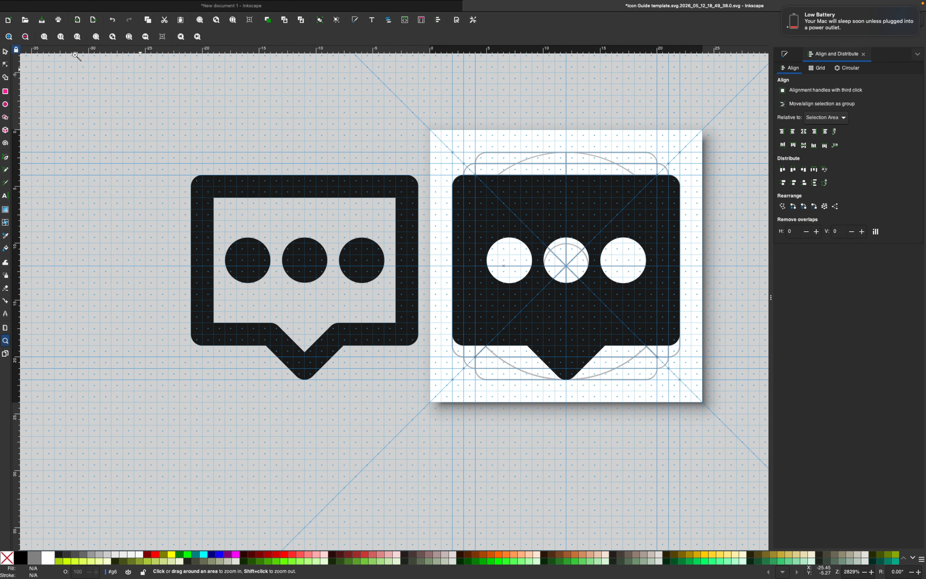
{"action": "left_click", "coordinate": [6, 51]}
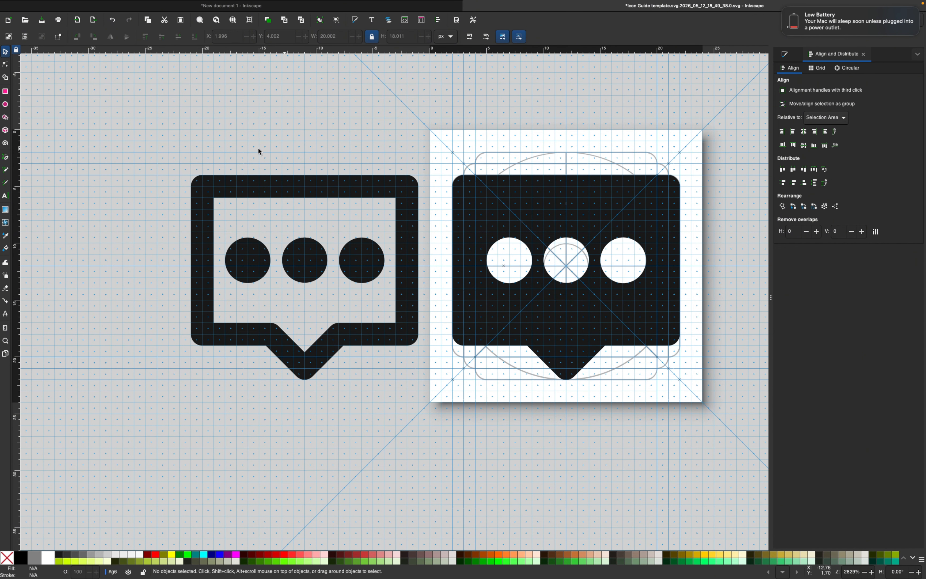
{"action": "left_click_drag", "start_coordinate": [134, 105], "coordinate": [436, 380]}
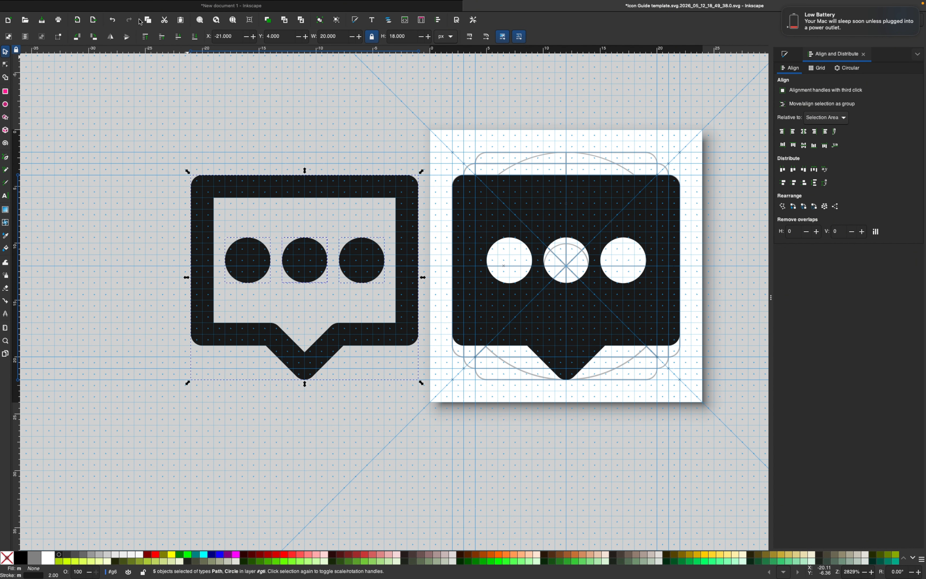
{"action": "left_click", "coordinate": [160, 4]}
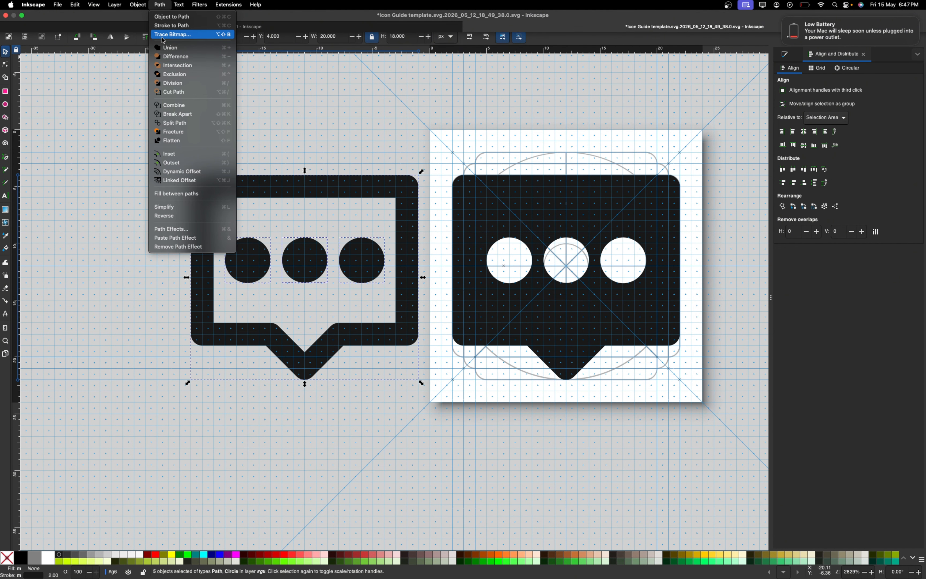
{"action": "left_click", "coordinate": [168, 26]}
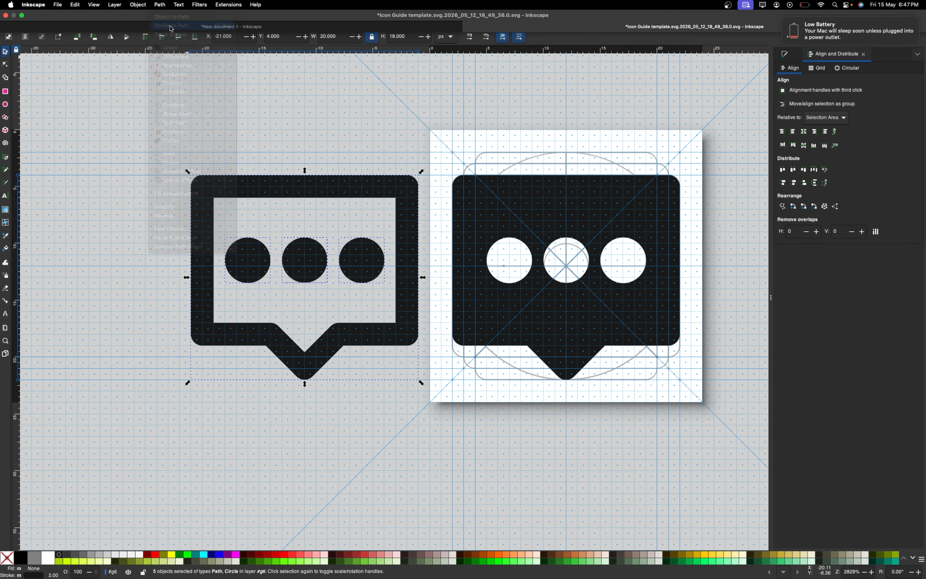
{"action": "left_click", "coordinate": [157, 5]}
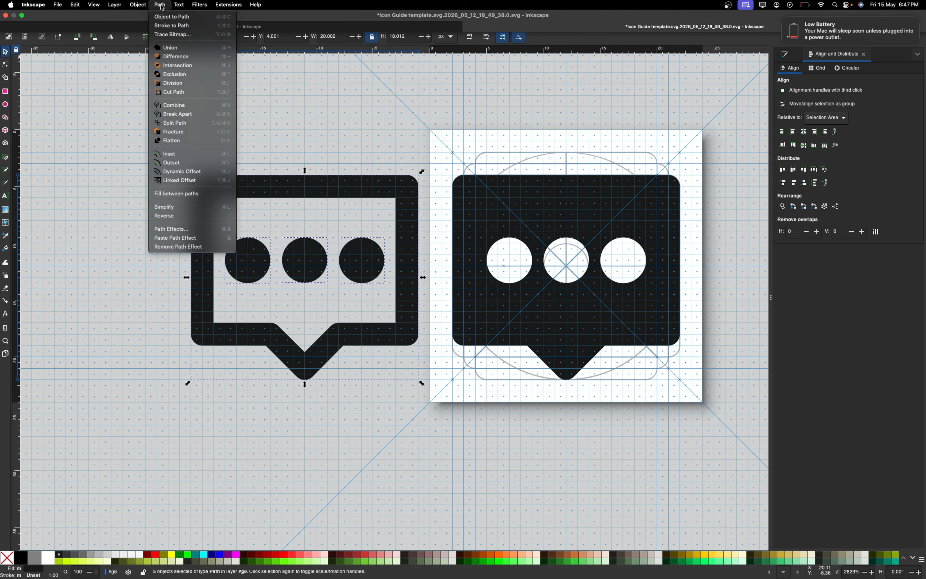
{"action": "left_click", "coordinate": [163, 48]}
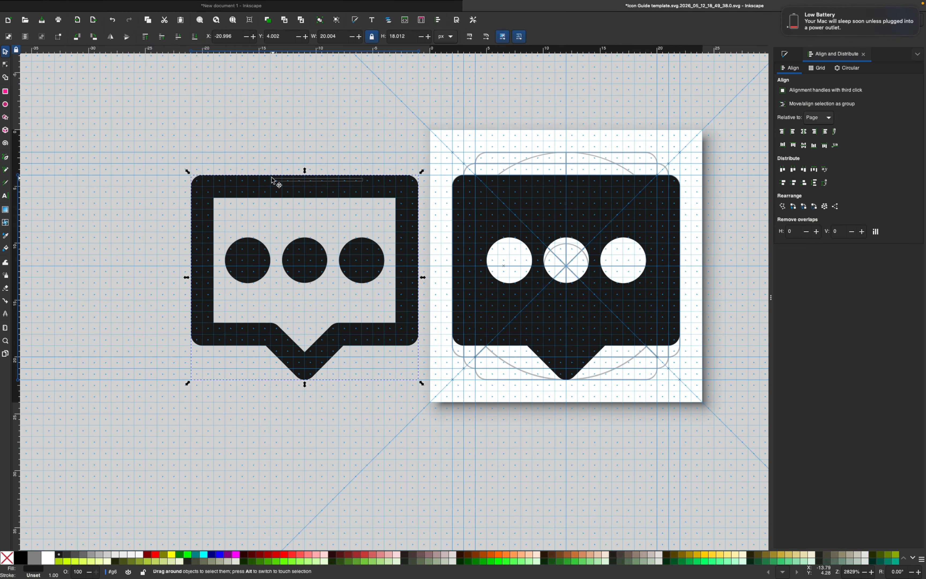
- Move the outline icon farther from the page to about X -33, keeping it level with the solid icon at Y 4
{"action": "left_click_drag", "start_coordinate": [351, 182], "coordinate": [243, 177]}
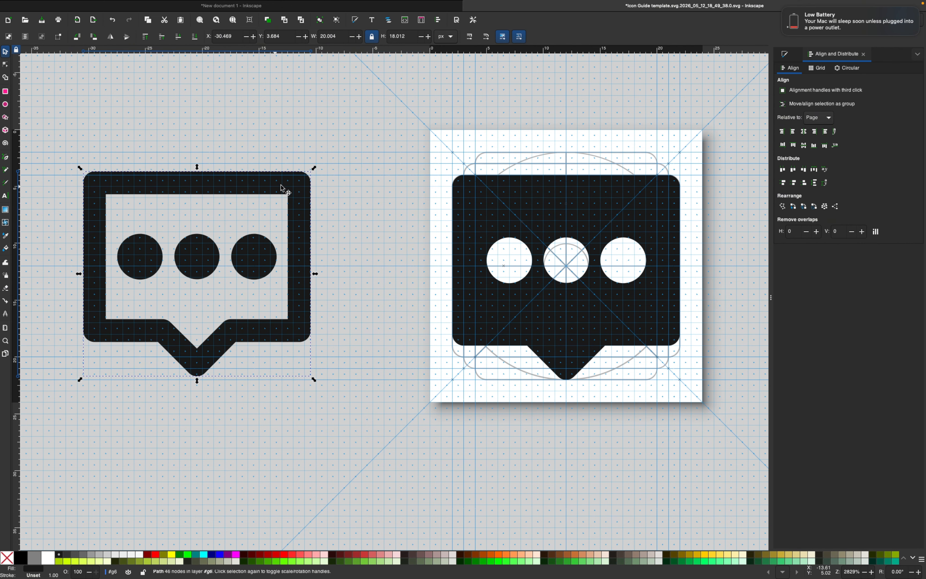
{"action": "key", "text": "ctrl+z"}
{"action": "left_click_drag", "start_coordinate": [358, 191], "coordinate": [221, 194]}
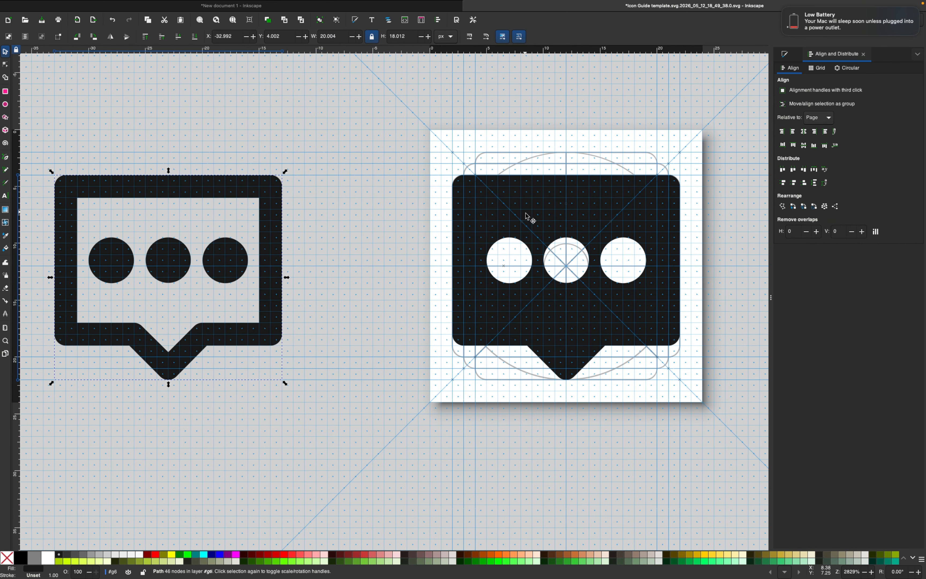